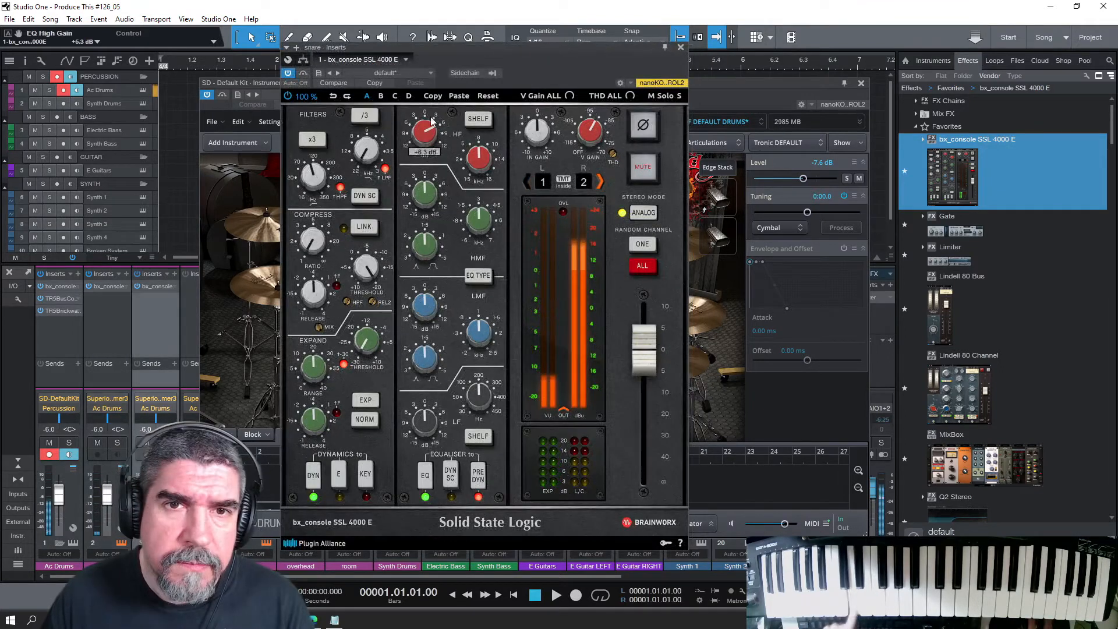
Step: Boost the snare's console EQ to +6.0 dB high-mid gain and +7.3 dB low-mid gain, and adjust the low-mid frequency
left_click_drag(434, 171, 418, 229)
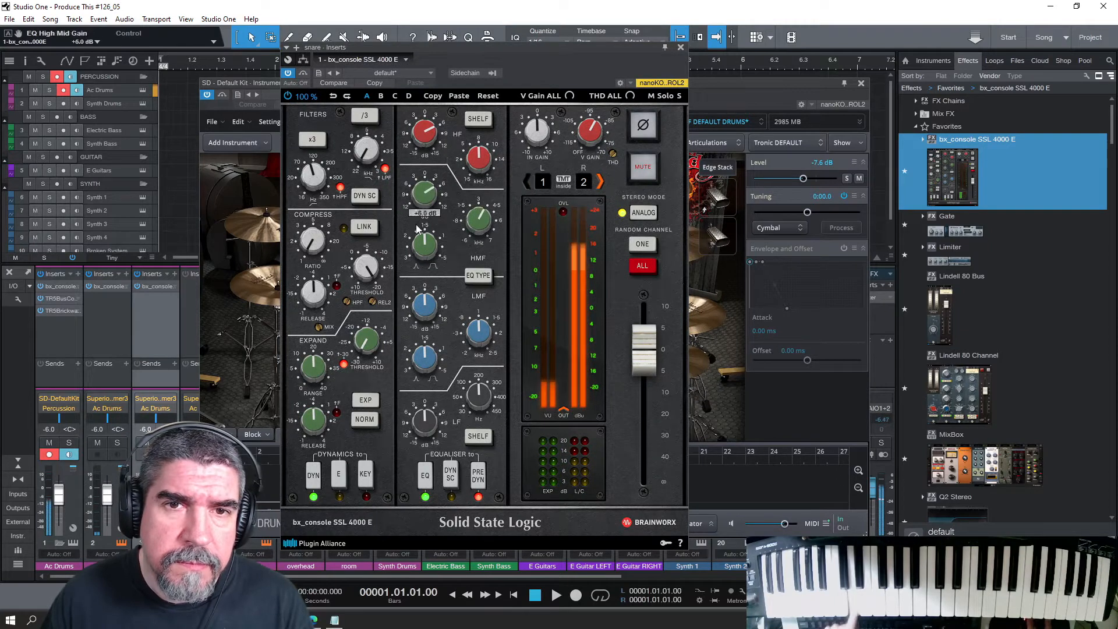
left_click_drag(428, 308, 432, 256)
left_click_drag(481, 333, 428, 350)
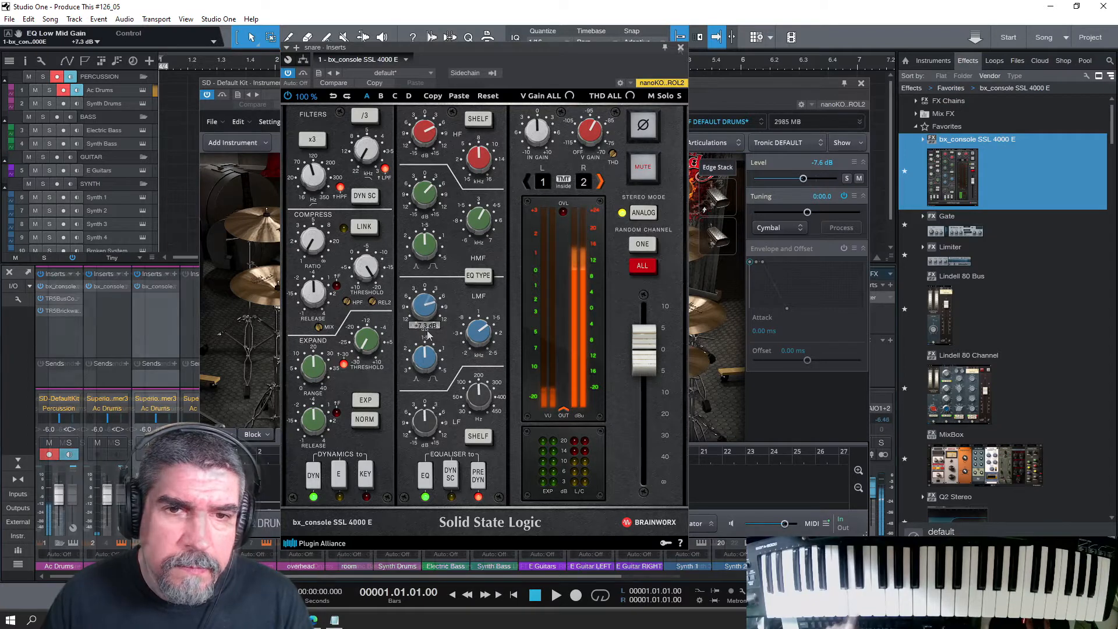
left_click(680, 48)
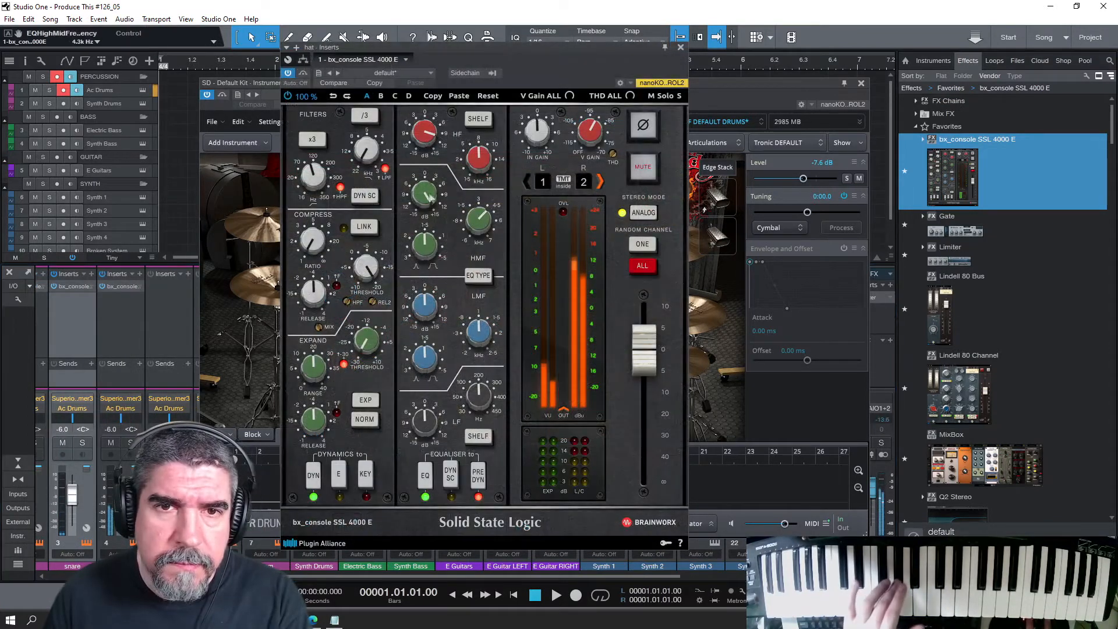
Step: Set the hat's low-mid EQ gain to +4.9 dB and close its console plug-in
left_click_drag(447, 312, 432, 341)
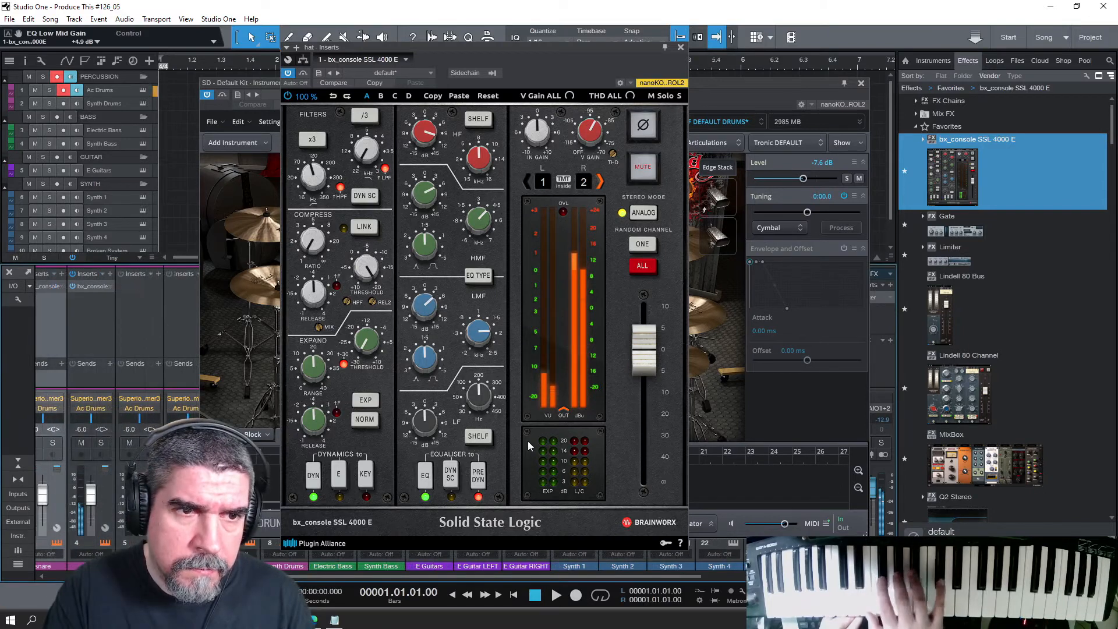
left_click(680, 48)
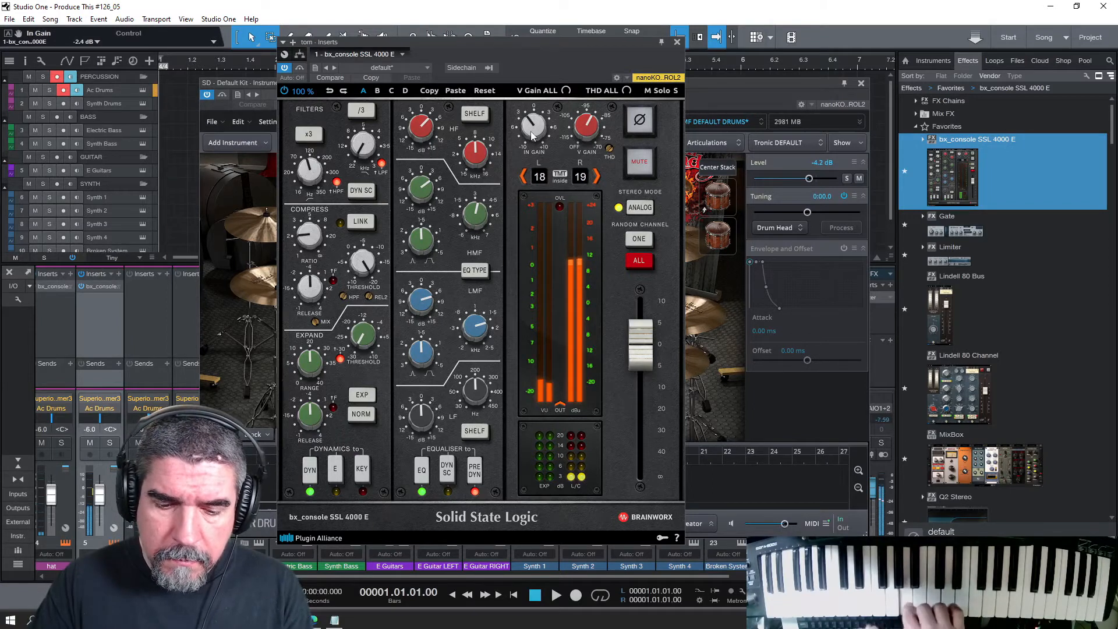
Step: Add bx_console SSL 4000 E to the overhead channel and set high gain to +7.6 dB and high-mid gain to +8.8 dB
left_click(677, 42)
left_click_drag(965, 187, 774, 187)
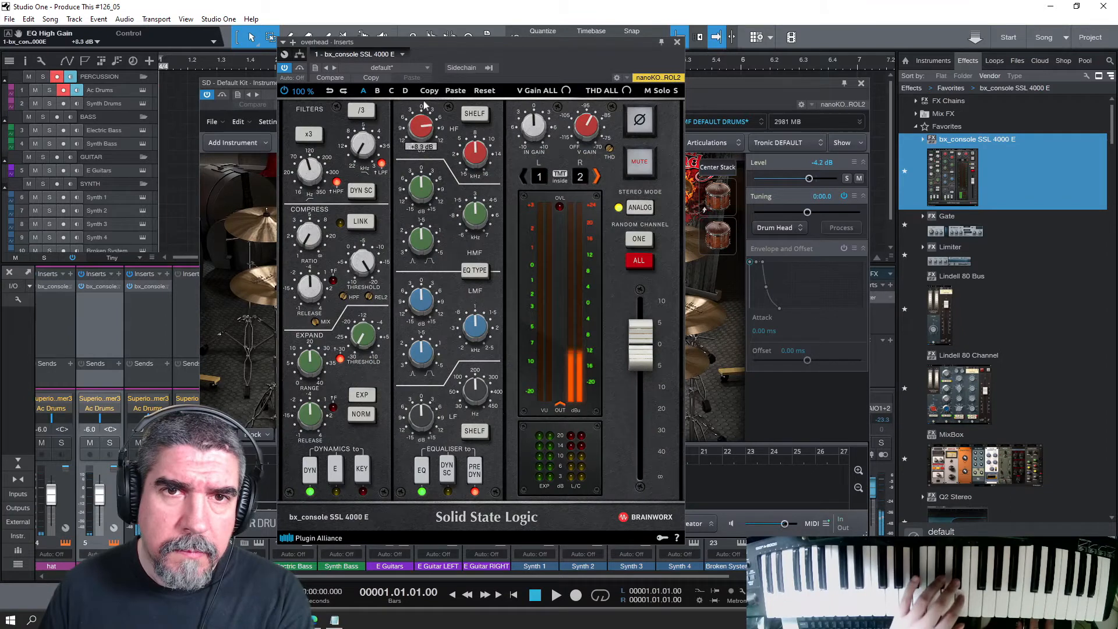
left_click_drag(423, 105, 423, 105)
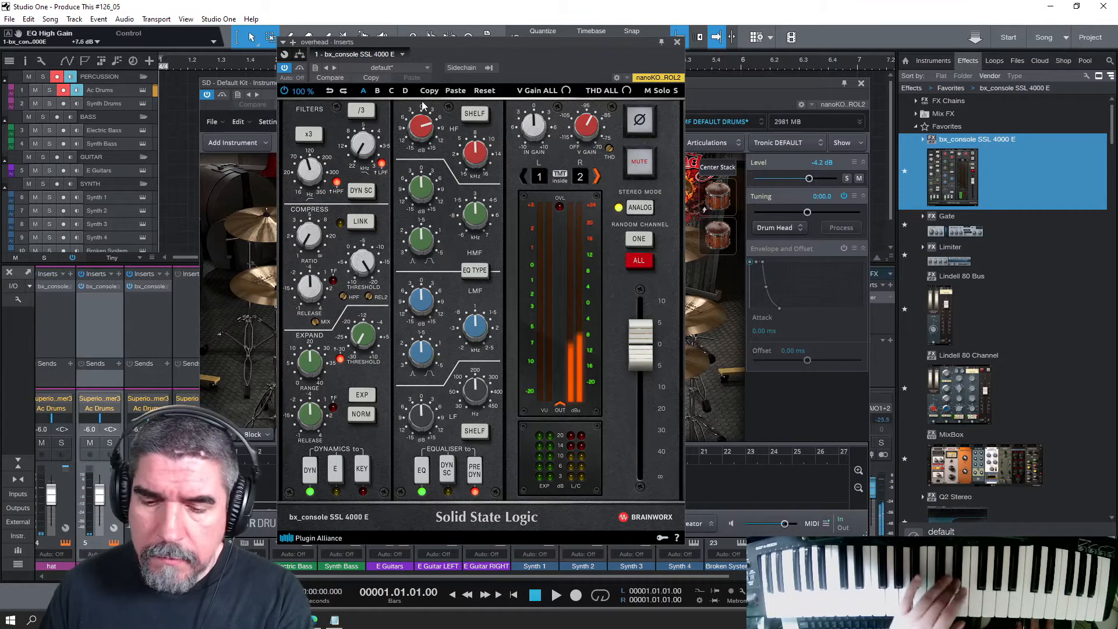
left_click_drag(431, 178, 431, 170)
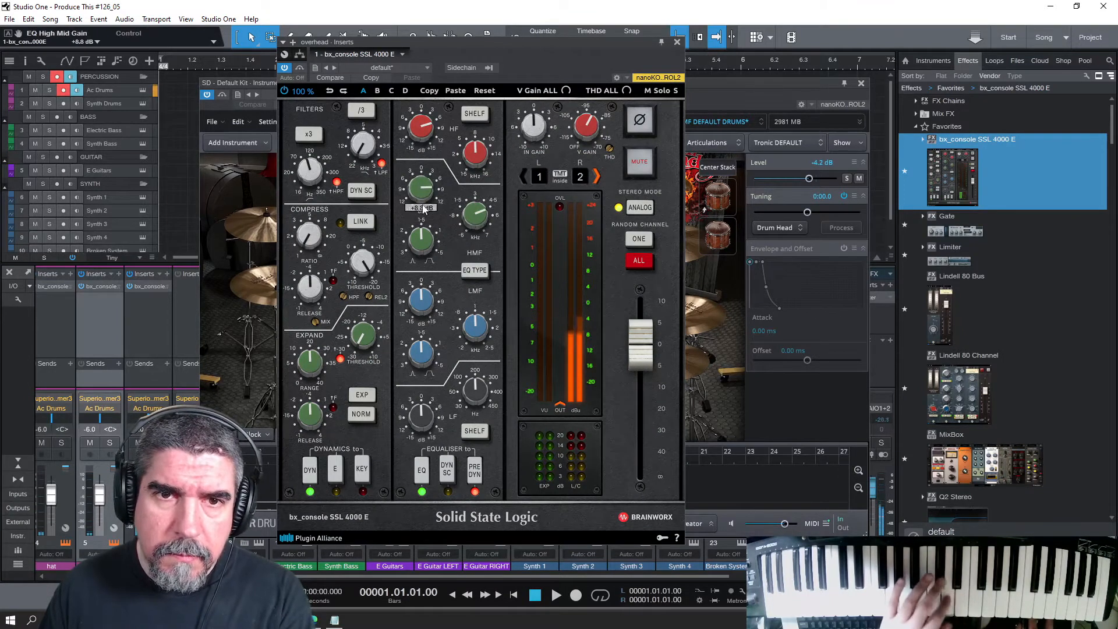
left_click(480, 317)
left_click_drag(480, 315, 480, 306)
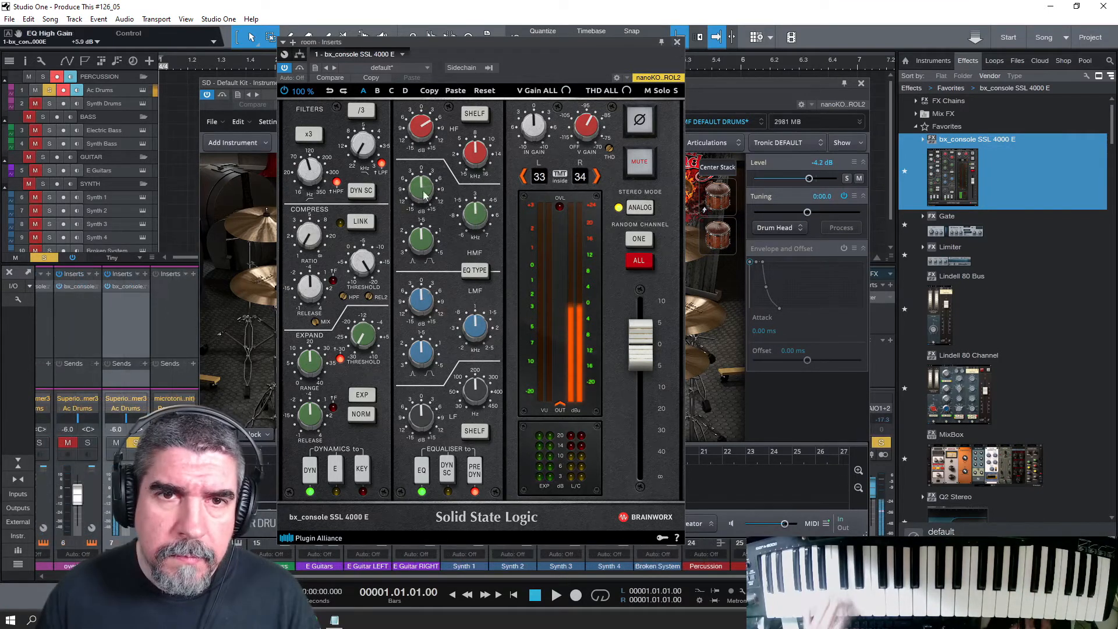
Step: Boost the room channel's high-mid and low-mid bands, set its low gain to +2.9 dB, and switch off its solo
left_click_drag(424, 196, 425, 183)
left_click_drag(479, 212, 421, 215)
left_click_drag(420, 302, 420, 258)
left_click_drag(475, 328, 421, 323)
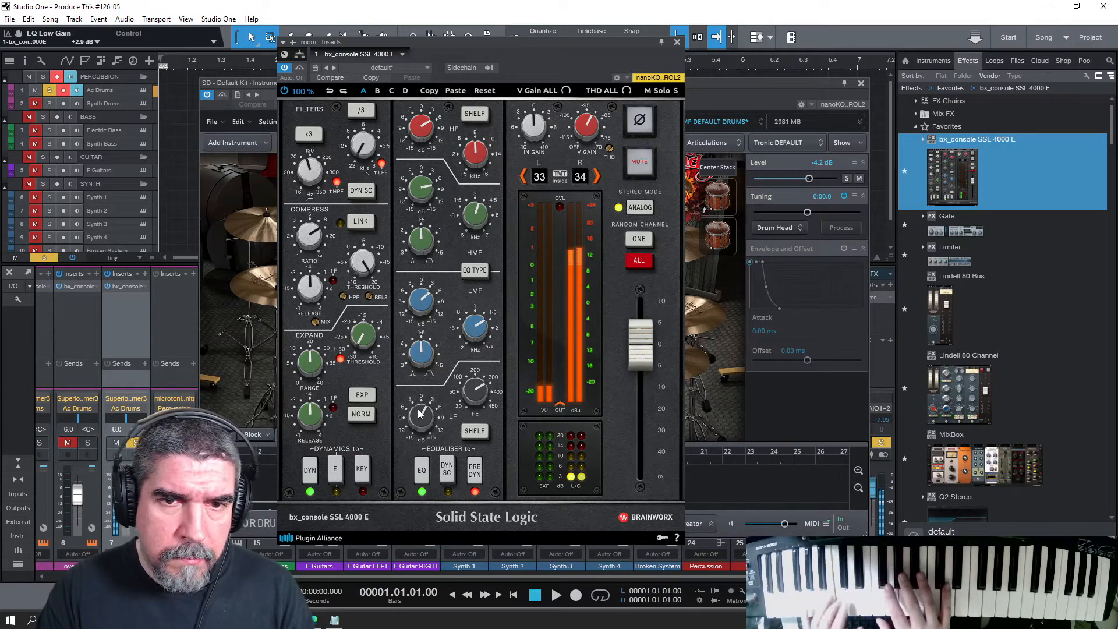
left_click(140, 444)
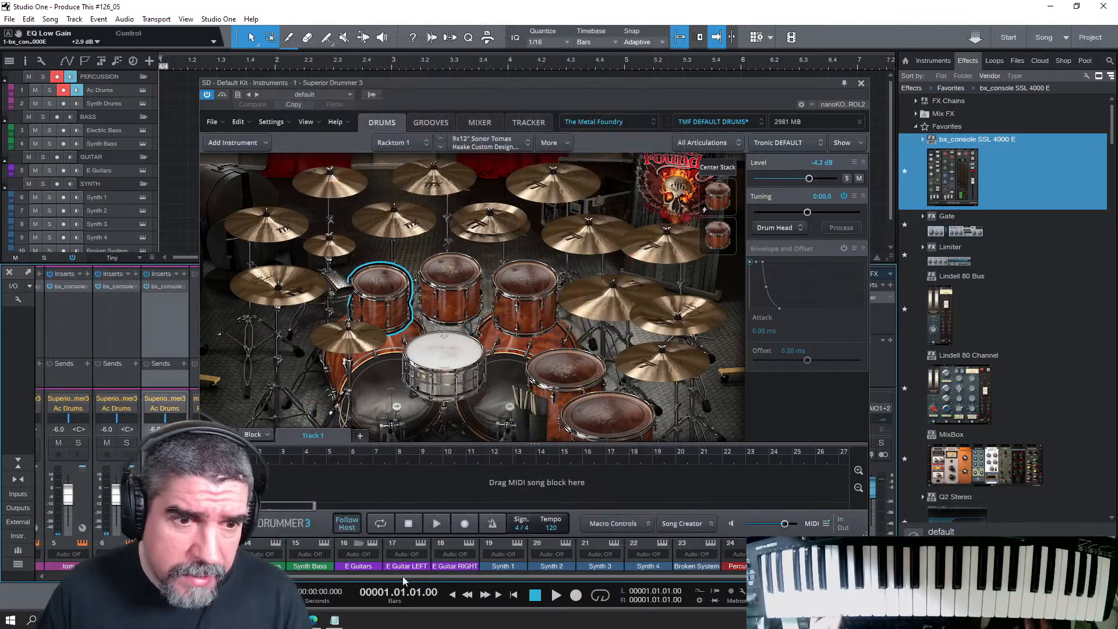
Step: Insert the TR5 Brickwall Limiter on the Synth Drums channel
left_click_drag(403, 575, 358, 577)
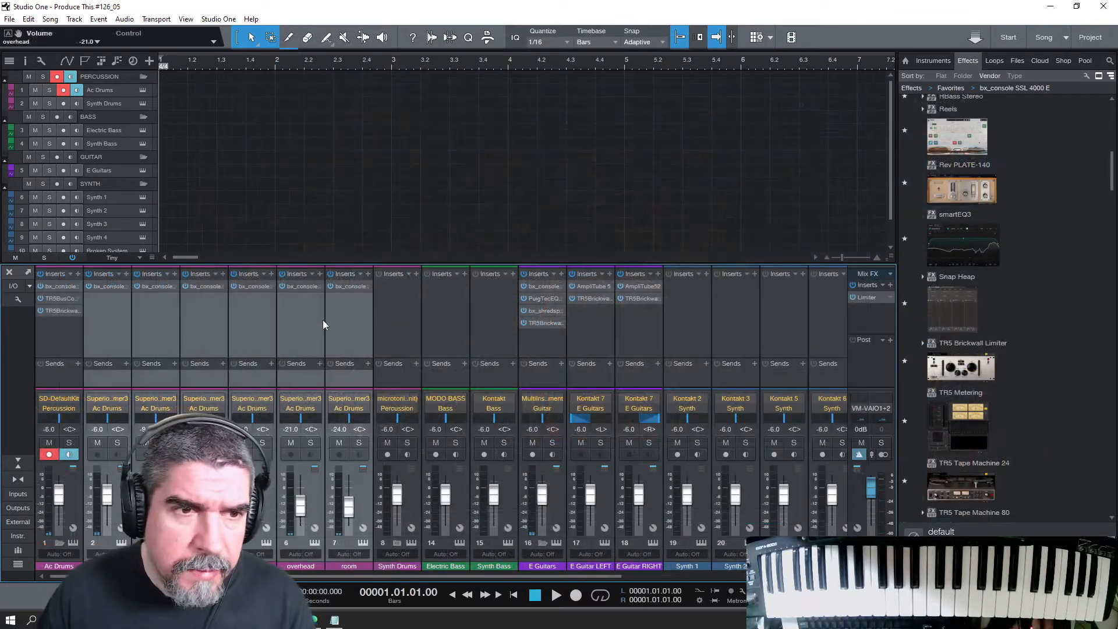
left_click_drag(969, 371, 124, 318)
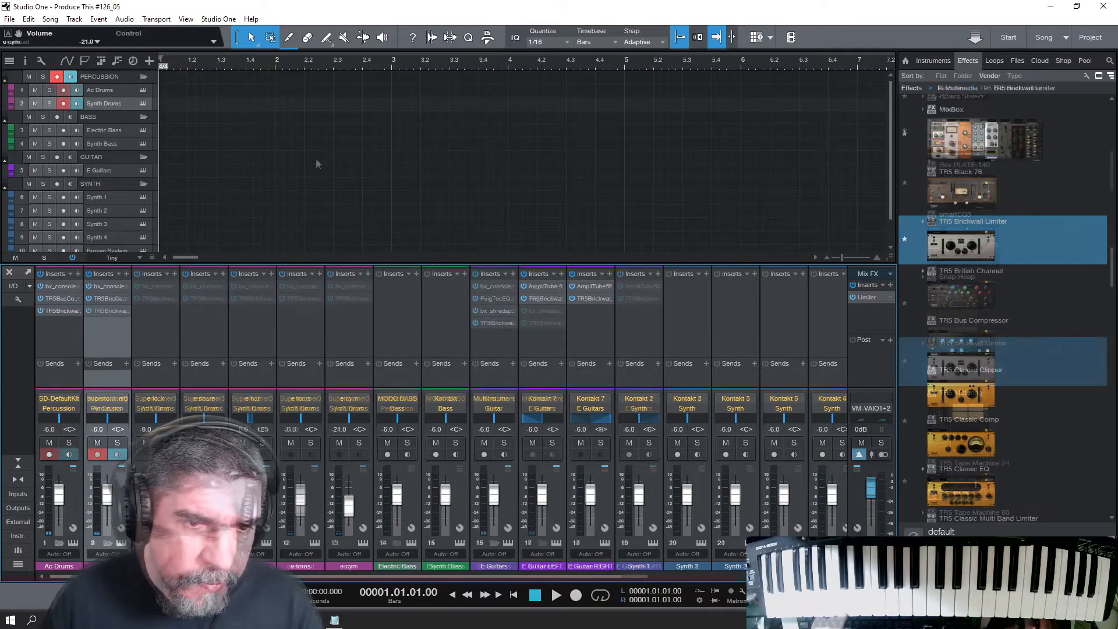
Step: Add bx_console SSL 4000 E to the e kick and e snare channels and boost the e snare's high gain to +8.5 dB
left_click(161, 321)
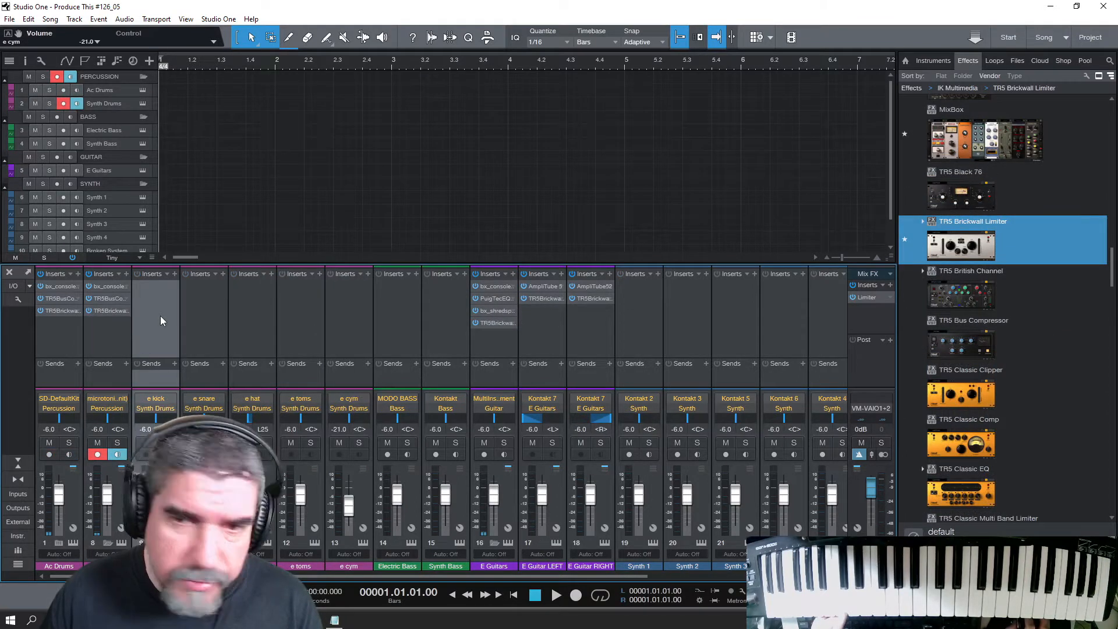
scroll(1023, 370, "up", 15)
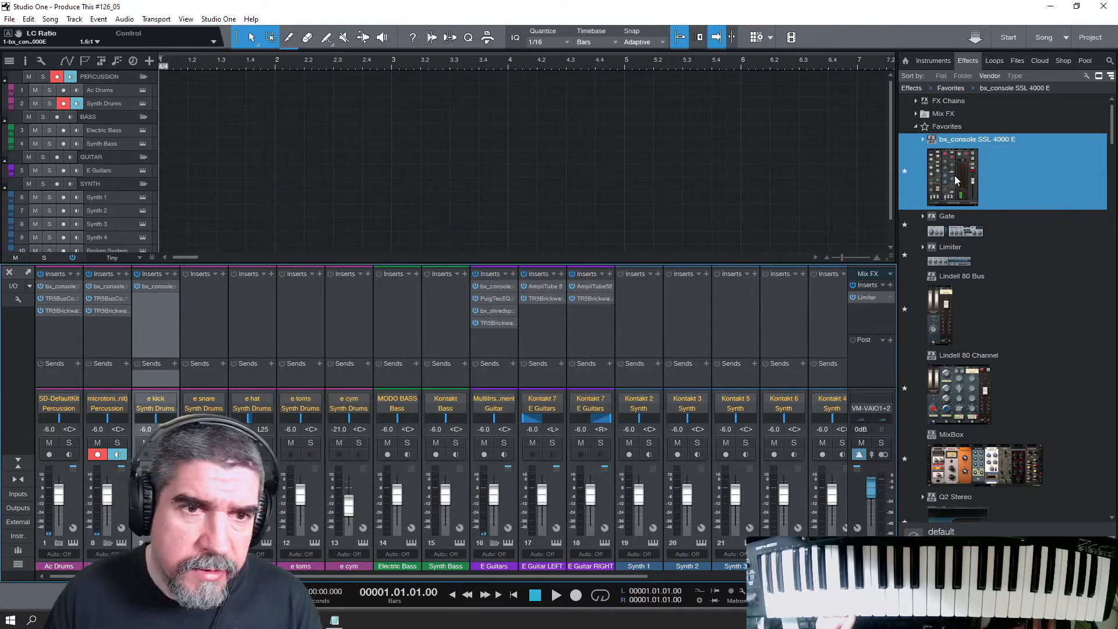
left_click_drag(957, 181, 205, 289)
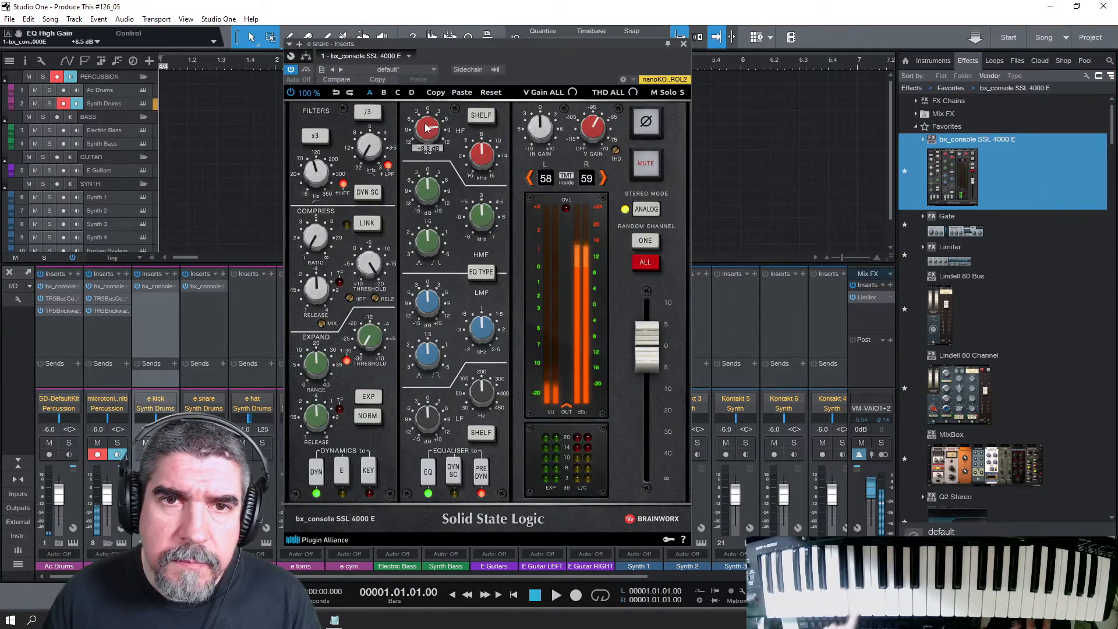
left_click_drag(428, 195, 432, 204)
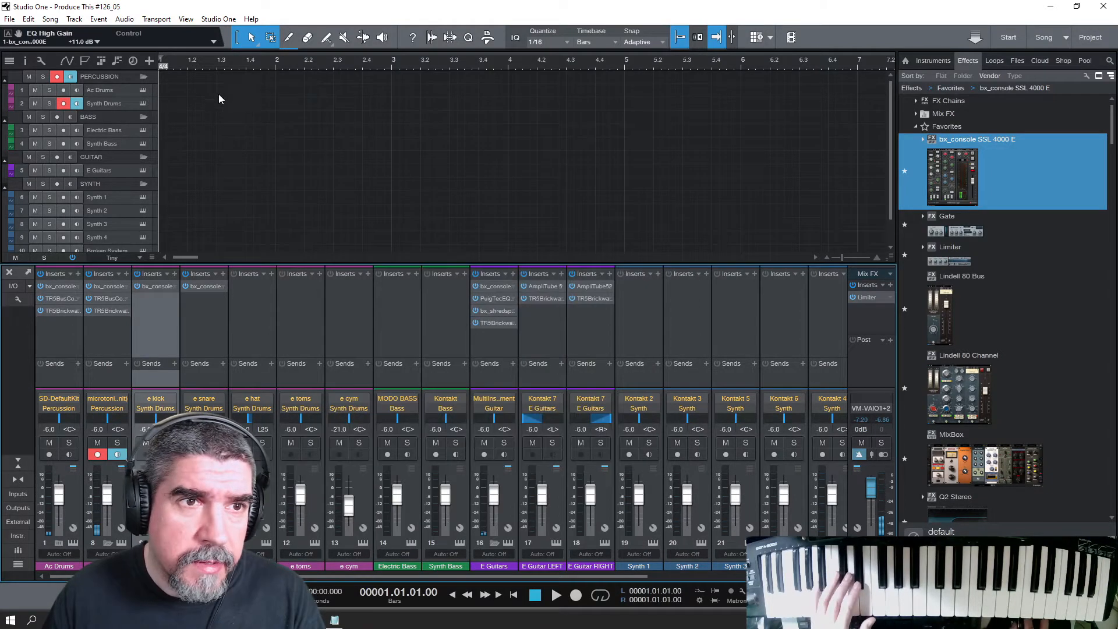
Step: In the e snare's Microtonic, choose the third noise envelope shape for drum channel 3 and adjust noise attack, decay and filter Q
left_click(141, 104)
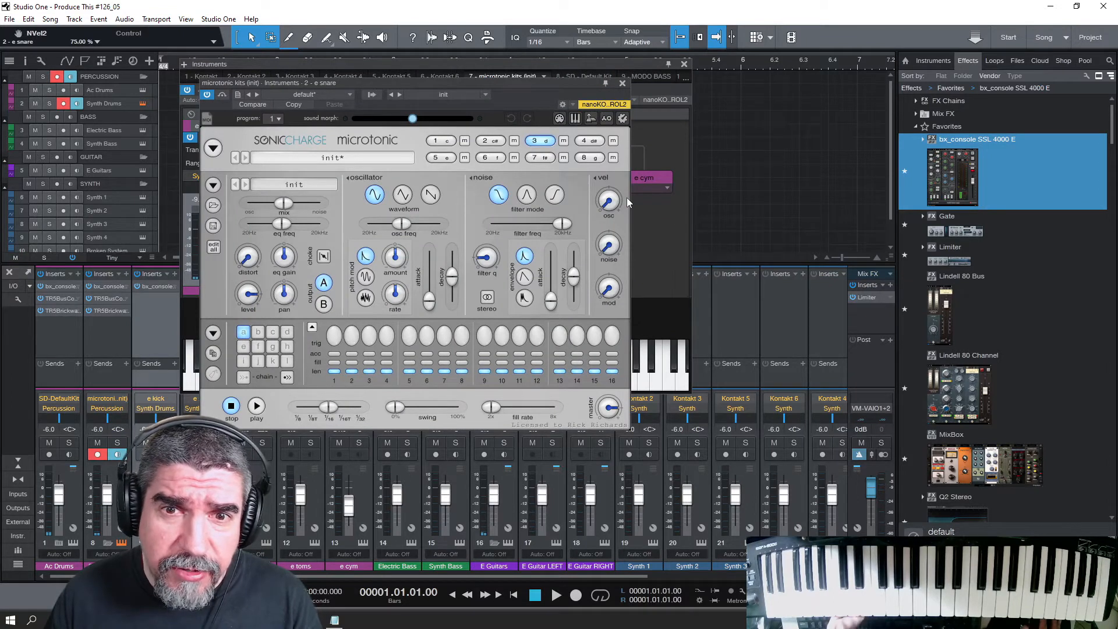
left_click(524, 298)
left_click_drag(552, 292, 552, 293)
left_click_drag(574, 277, 574, 281)
left_click_drag(487, 258, 489, 222)
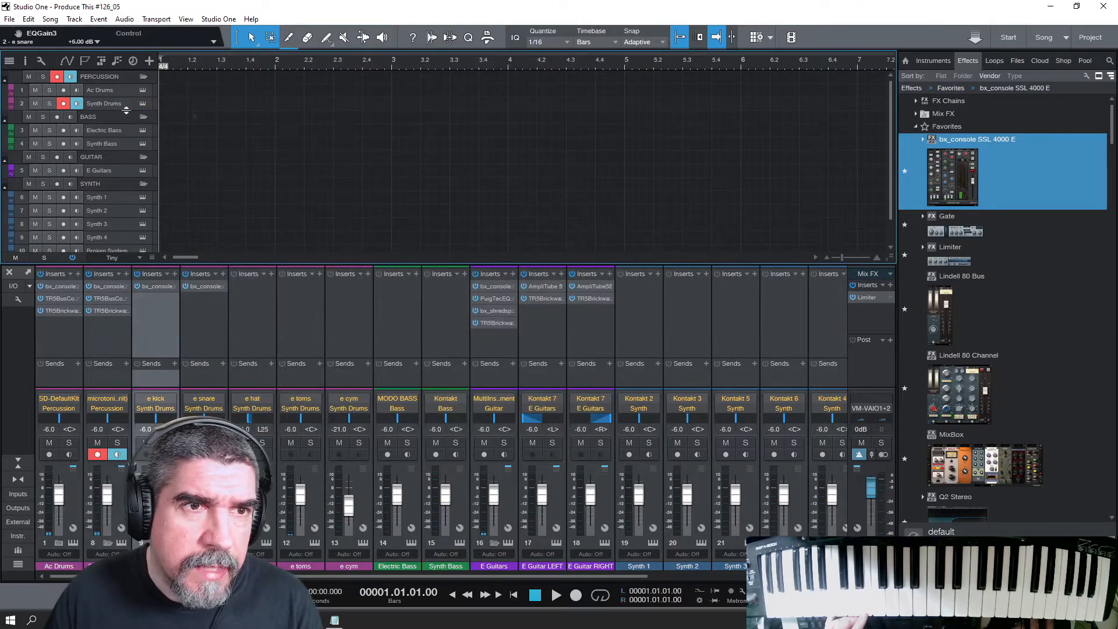
Step: Reopen the e snare's Microtonic, adjust drum channel 2's noise filter frequency and set its noise decay to about 343 ms
left_click(125, 108)
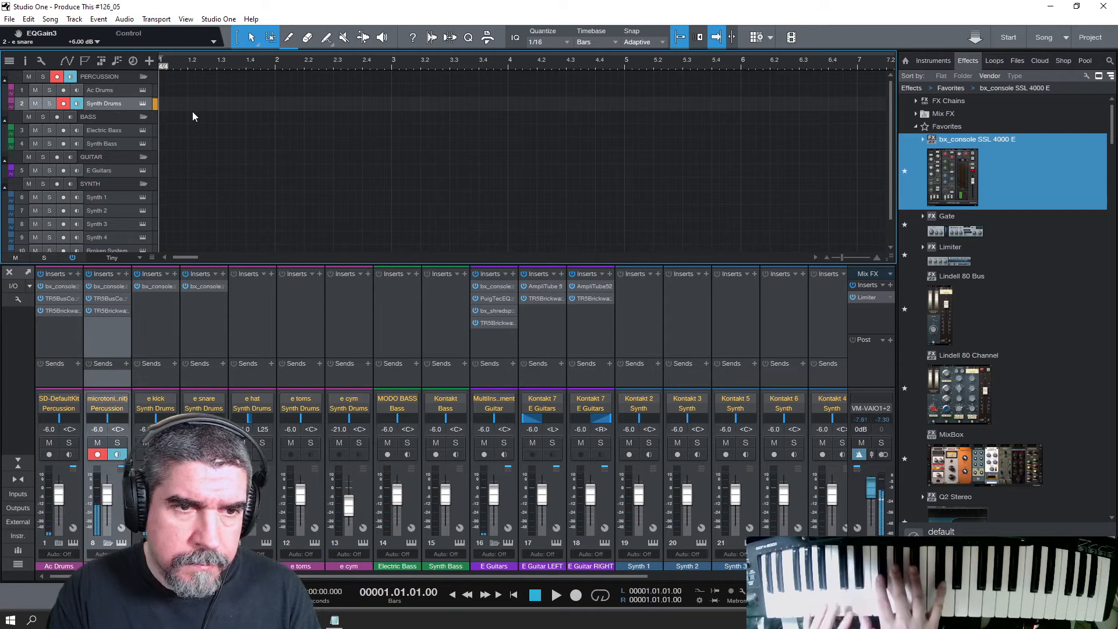
left_click(143, 103)
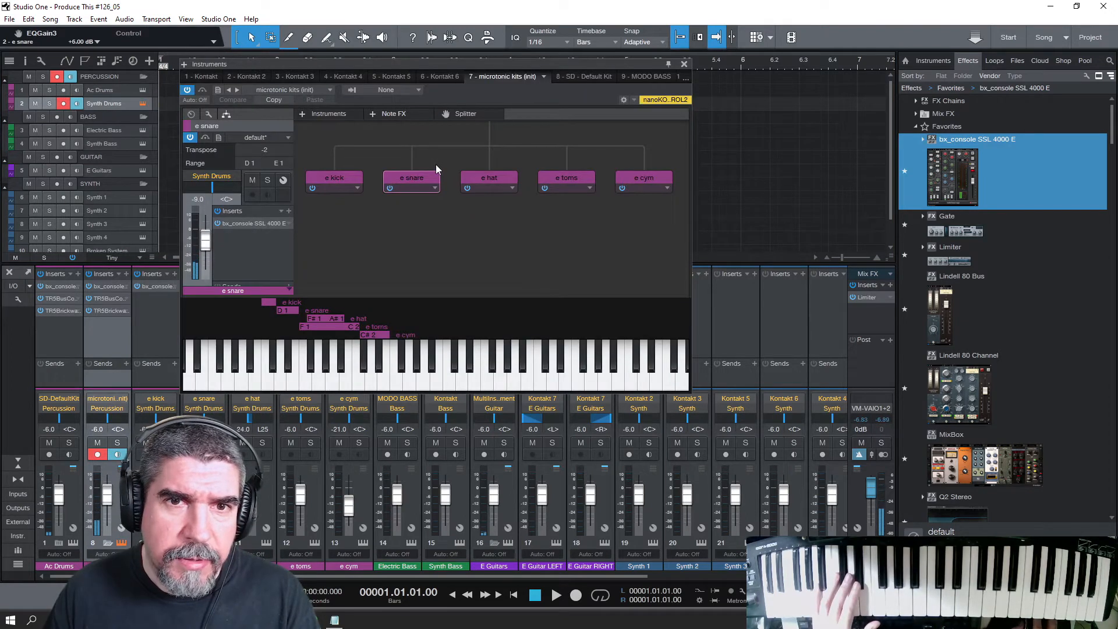
double_click(420, 178)
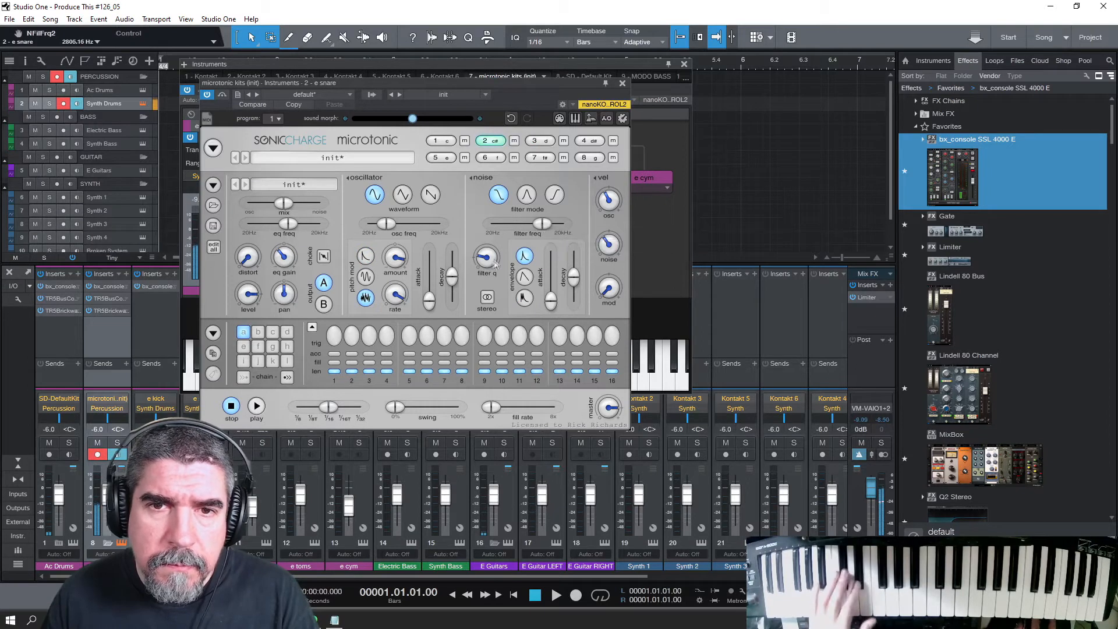
left_click_drag(546, 225, 541, 228)
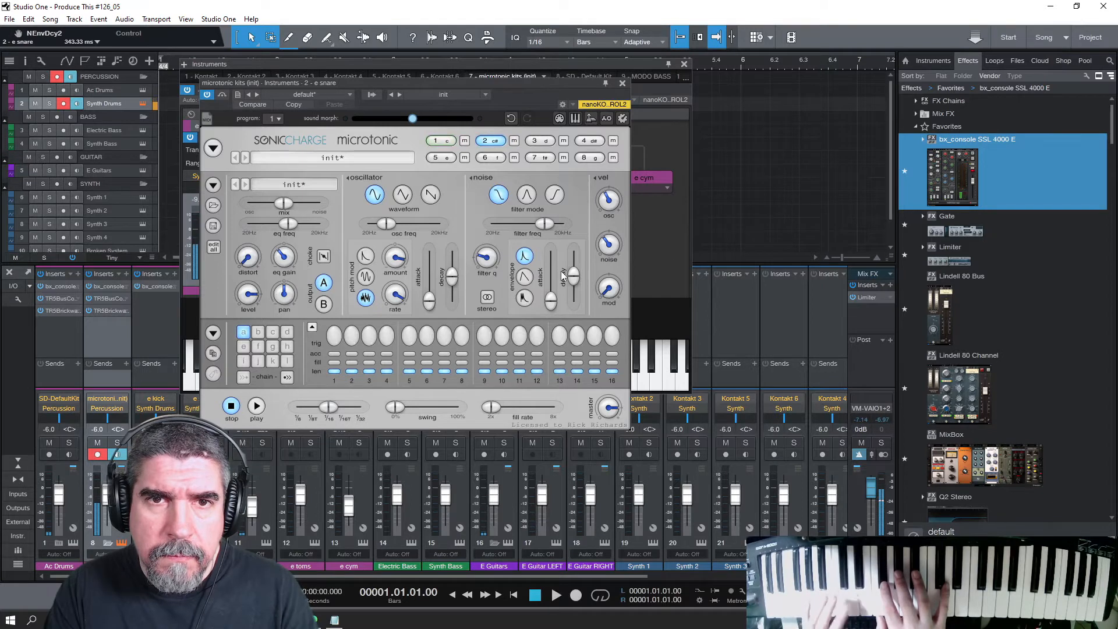
Step: On Microtonic drum channel 1, set the noise decay to about 139 ms and fine-tune the oscillator frequency and decay
left_click(450, 142)
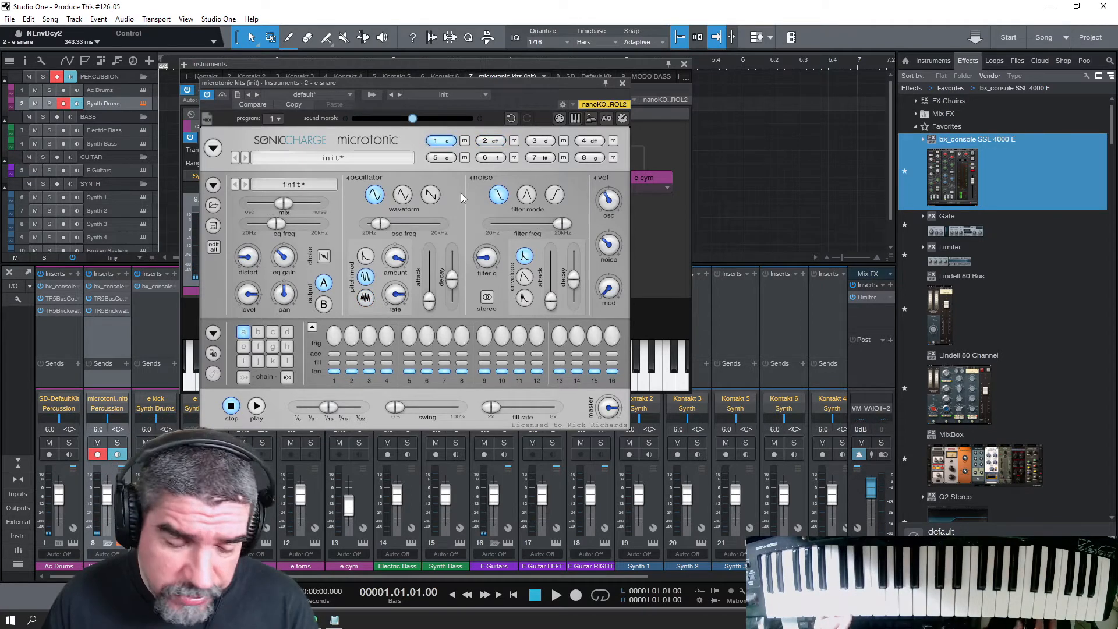
left_click_drag(450, 281, 450, 275)
left_click_drag(381, 225, 382, 226)
left_click_drag(454, 272, 456, 275)
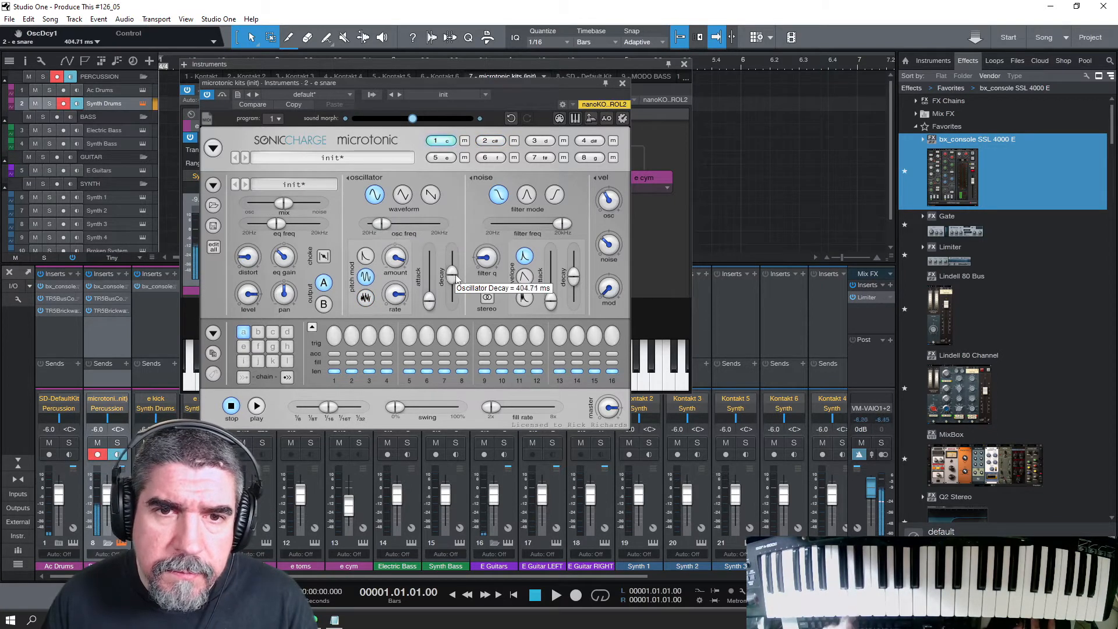
left_click_drag(574, 292, 577, 289)
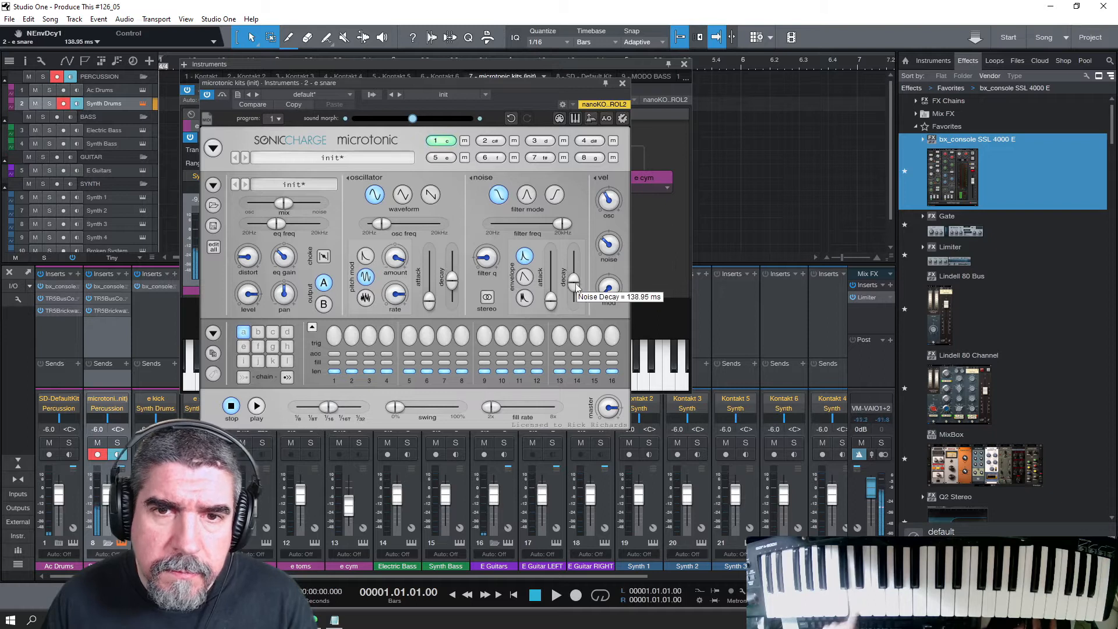
left_click_drag(381, 223, 390, 230)
left_click_drag(454, 282, 454, 279)
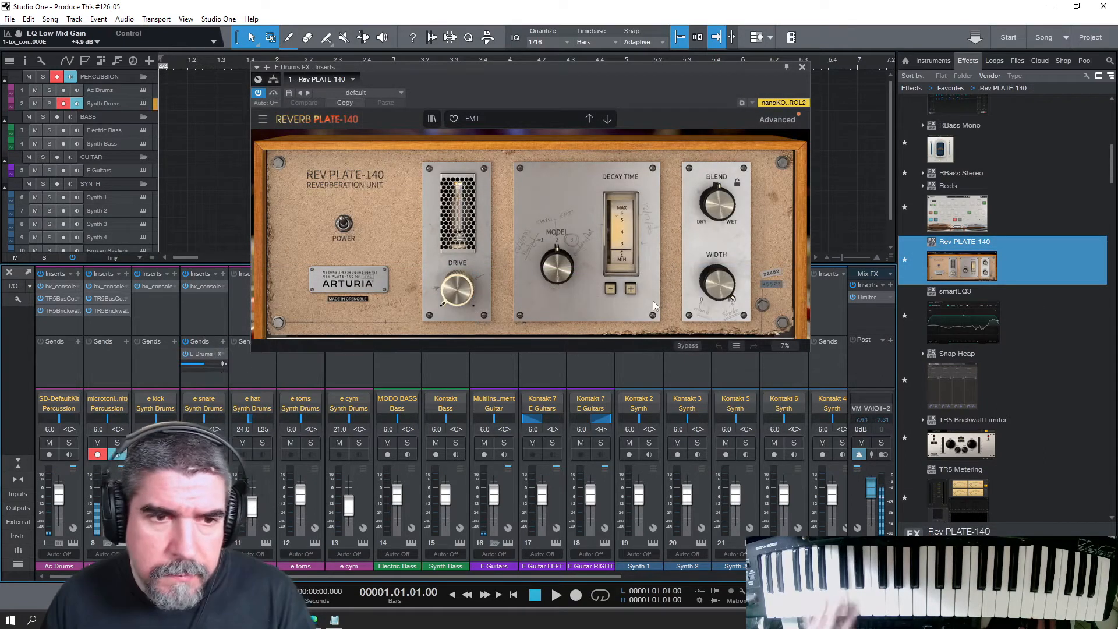
Step: Set the plate model of the Rev PLATE-140 on E Drums FX to Punchy
left_click_drag(557, 265, 578, 295)
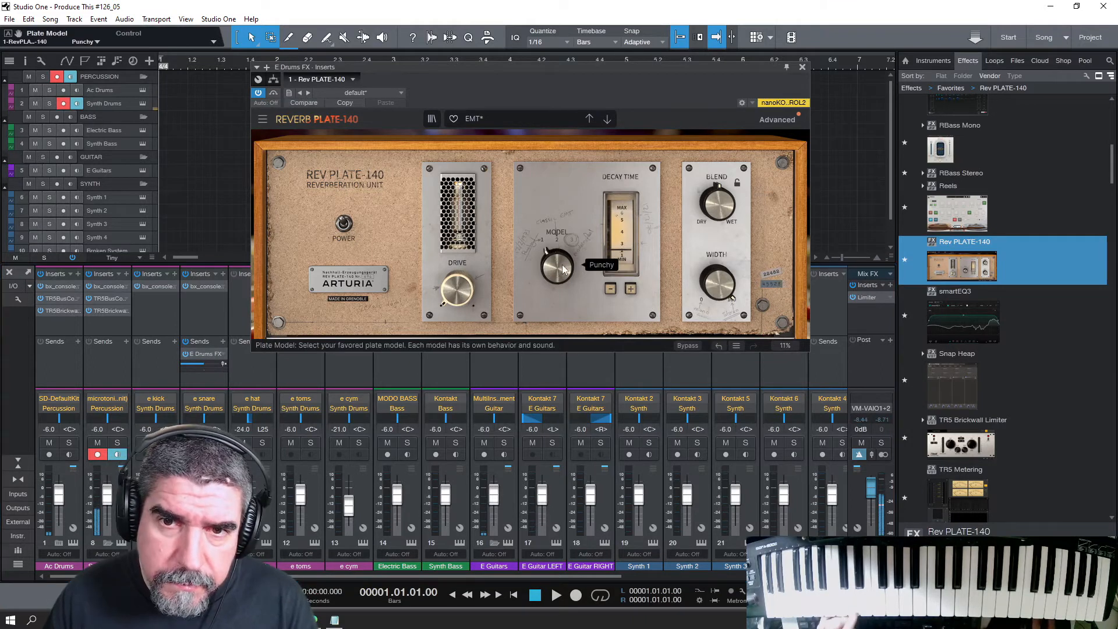
scroll(563, 267, "down", 1)
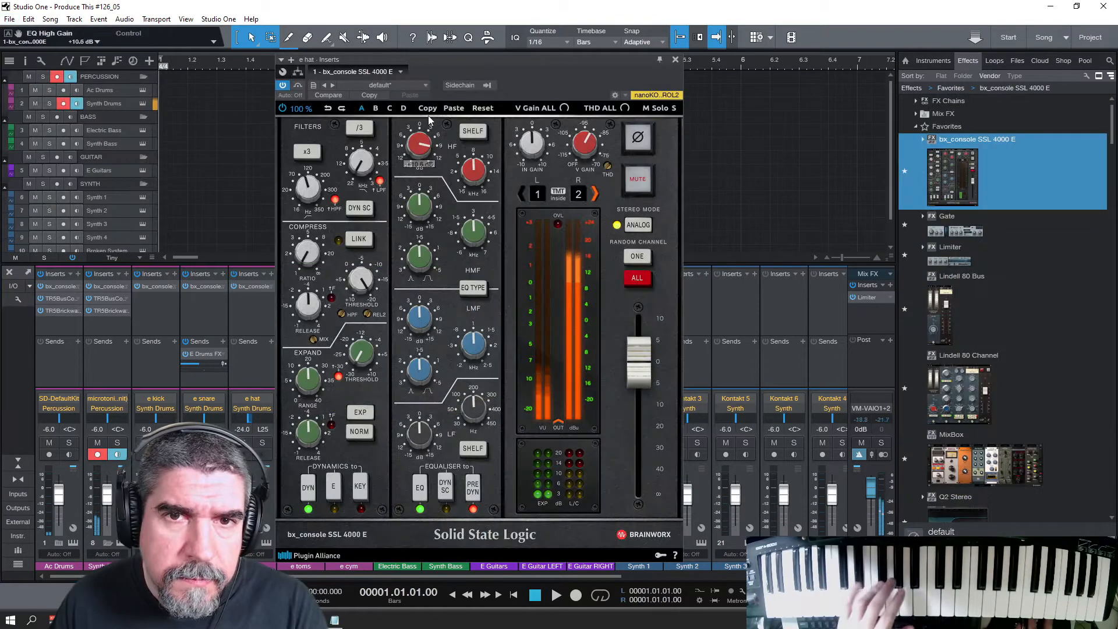
Step: Set the e hat console to channels 20/21 with an input gain of -5.9 dB, and raise its high-mid gain and frequency
left_click_drag(429, 208, 429, 190)
left_click_drag(532, 147, 532, 163)
left_click(538, 194)
left_click(478, 233)
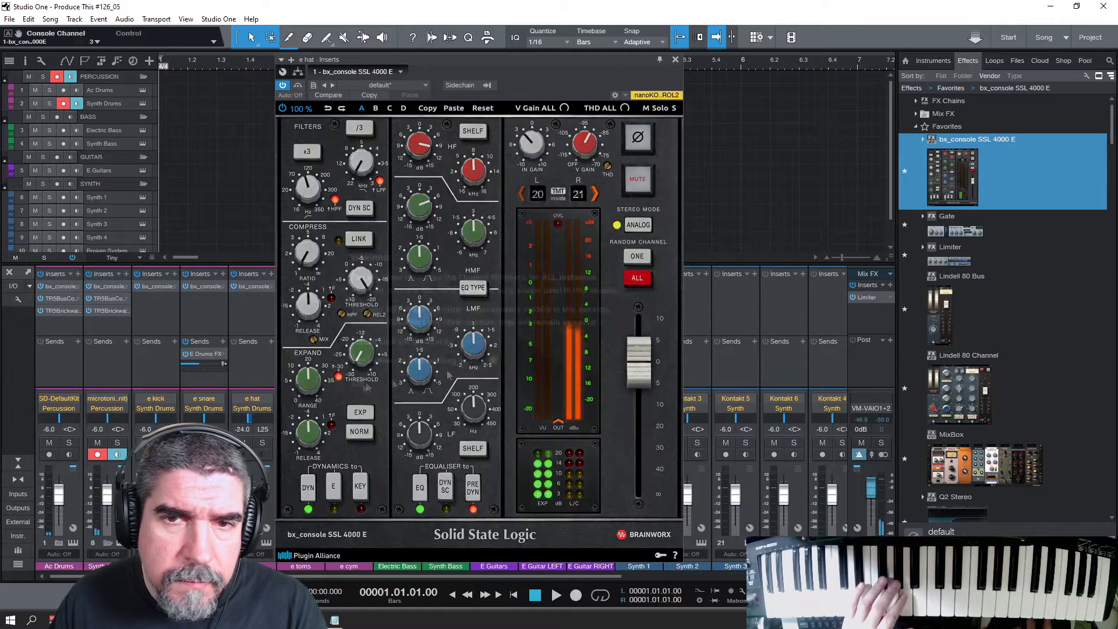
left_click_drag(478, 230, 477, 211)
mouse_move(527, 147)
left_mouse_down()
mouse_move(526, 160)
mouse_move(536, 147)
left_mouse_up()
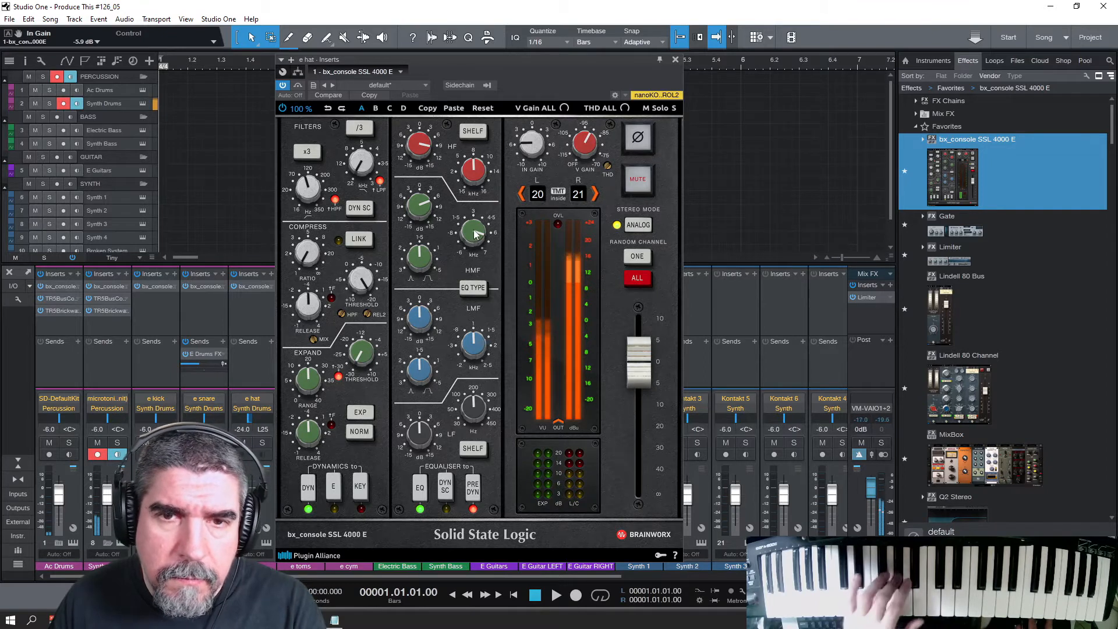
Step: Refine the e hat's high-mid band to +4.3 dB gain, boost its low-mid gain and set the compressor ratio to 1.6:1
left_click_drag(475, 233, 475, 239)
left_click_drag(422, 210, 422, 220)
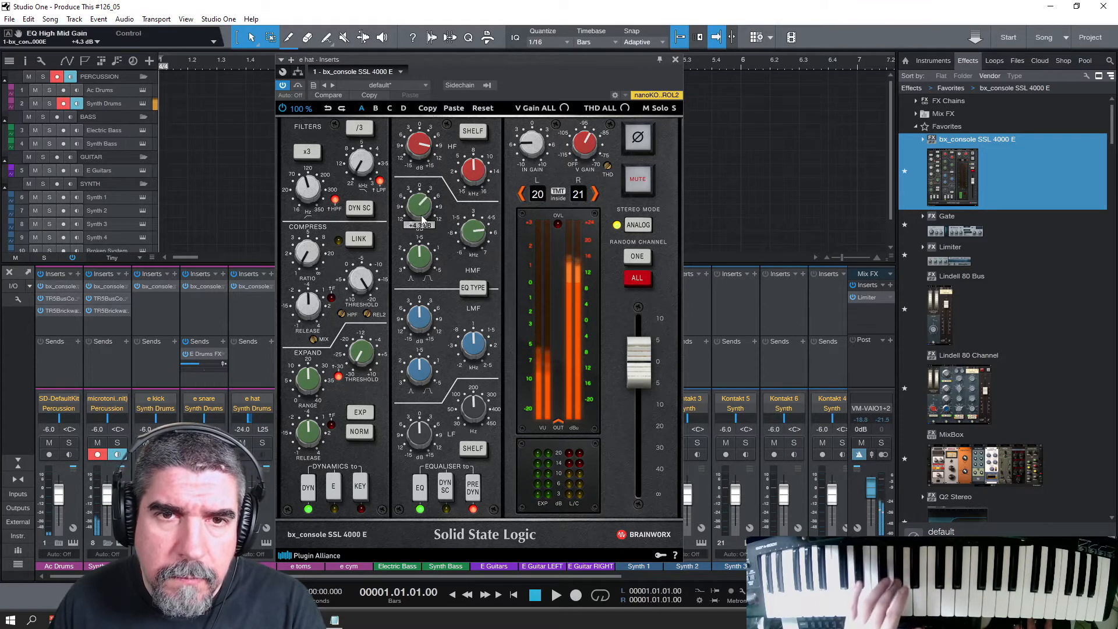
left_click_drag(419, 320, 418, 342)
left_click_drag(316, 261, 320, 254)
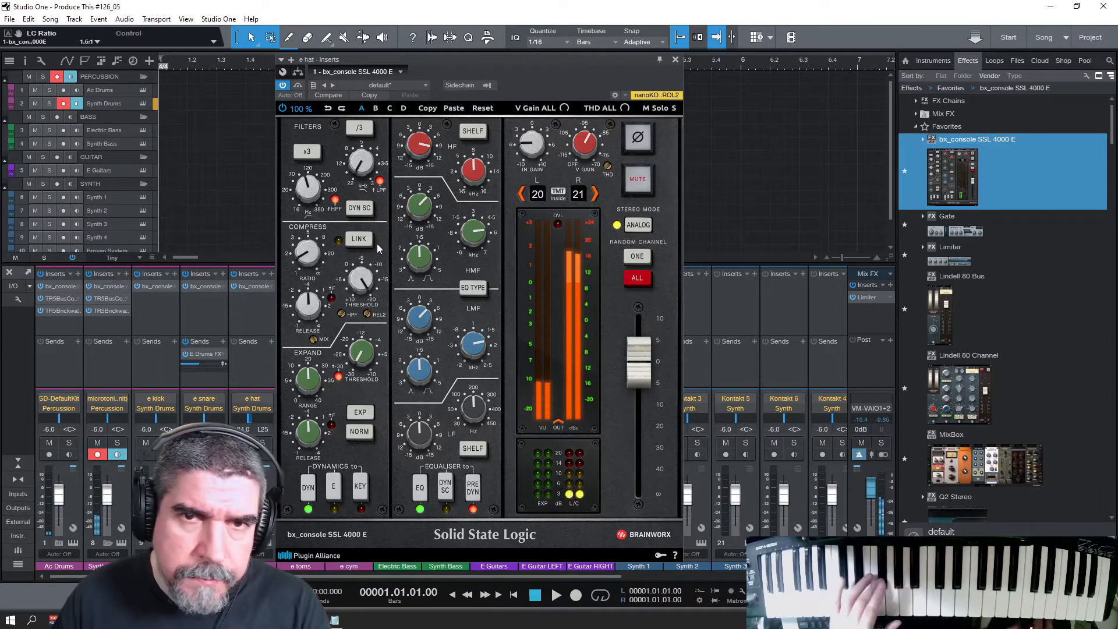
Step: Add the bx_console SSL 4000 E to the e toms channel and shape its high, high-mid and low-mid EQ bands
left_click_drag(966, 175, 926, 197)
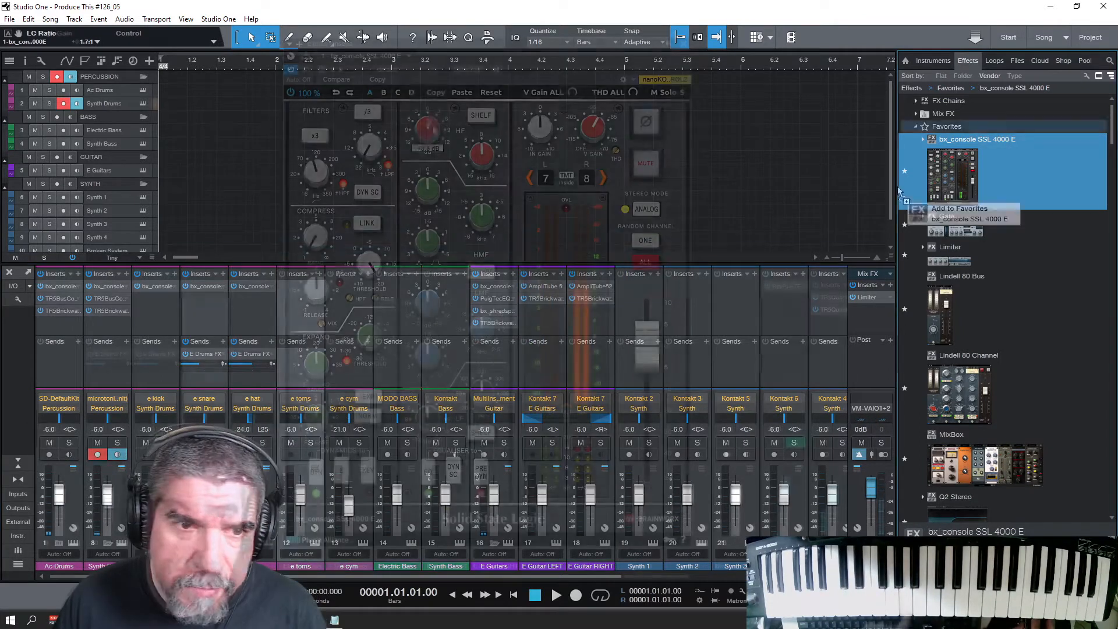
left_click_drag(428, 130, 432, 106)
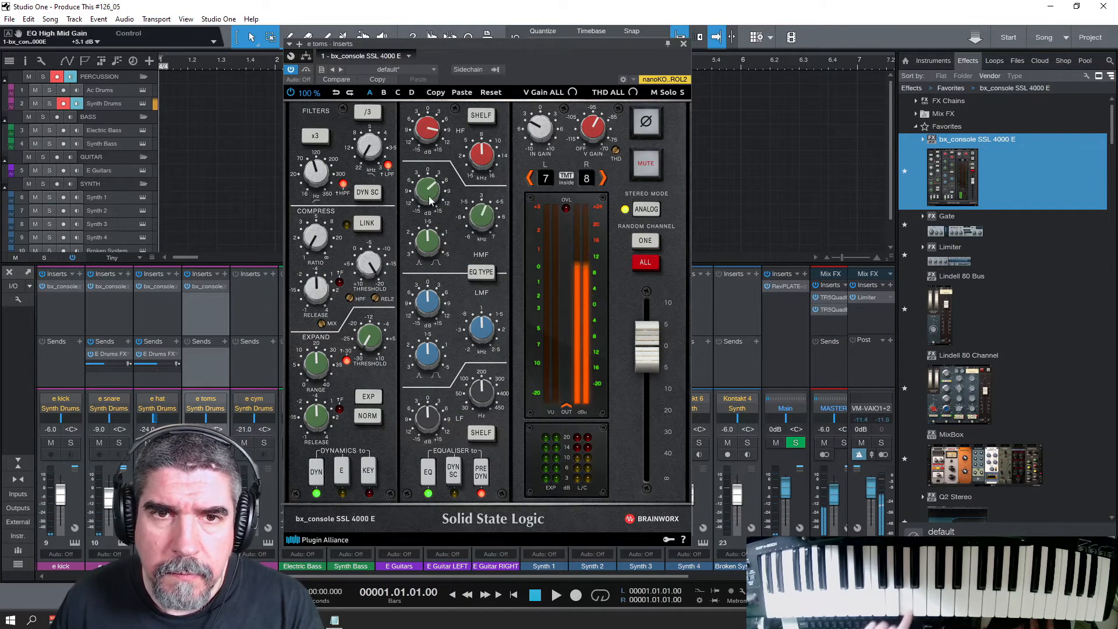
left_click_drag(481, 329, 482, 348)
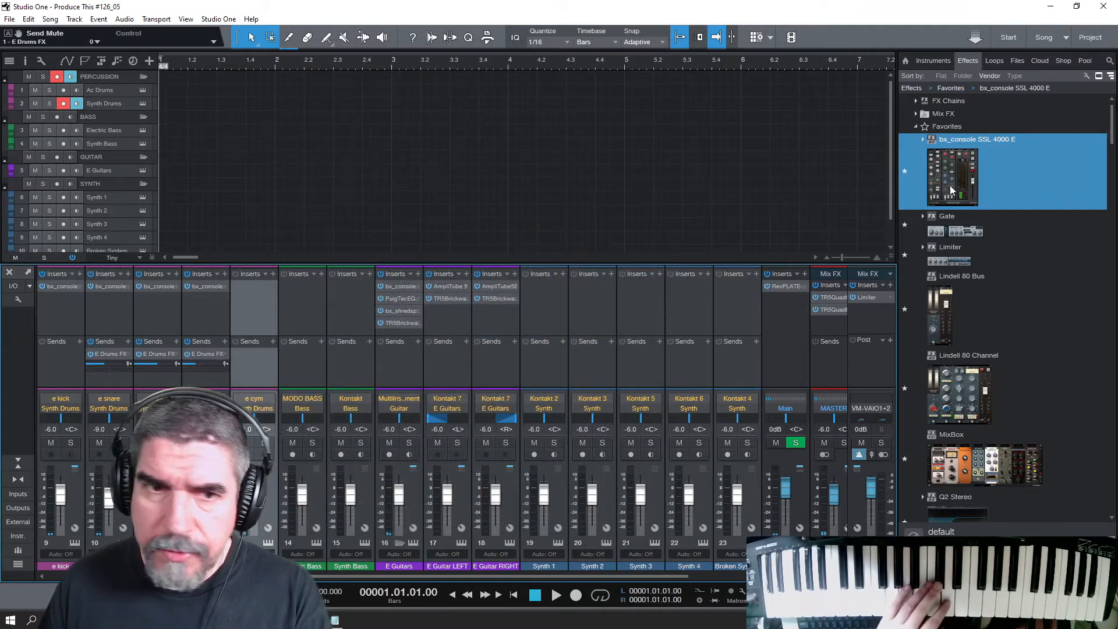
Step: Add the bx_console SSL 4000 E to the e cym channel, set its high-mid frequency to about 2.8 kHz and adjust its low-mid band
left_click_drag(951, 190, 254, 288)
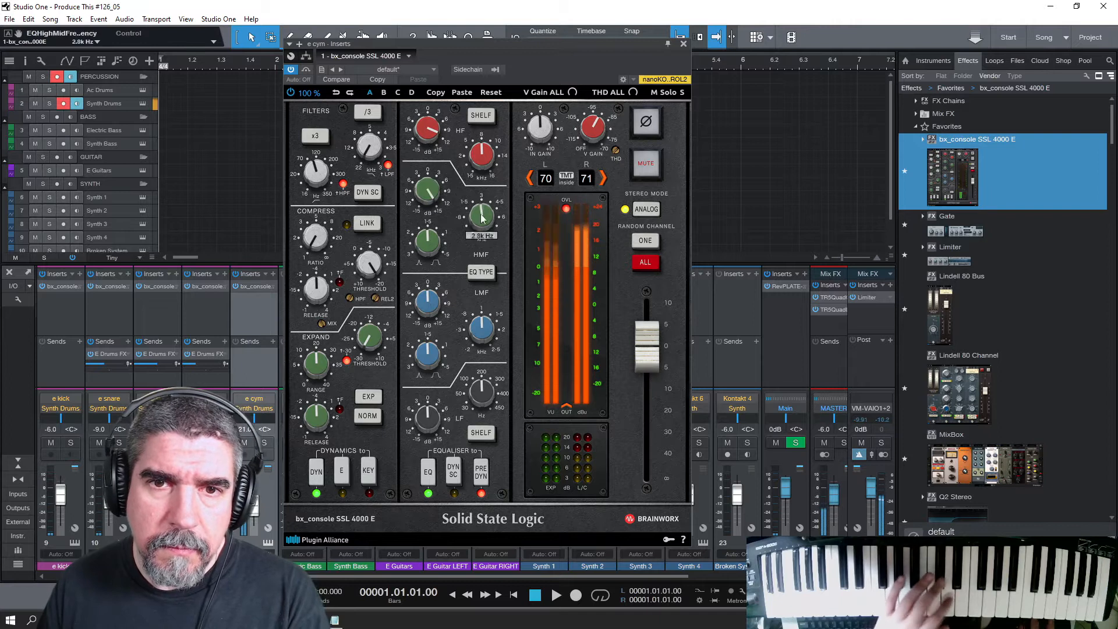
left_click_drag(433, 293, 440, 271)
left_click_drag(482, 330, 425, 338)
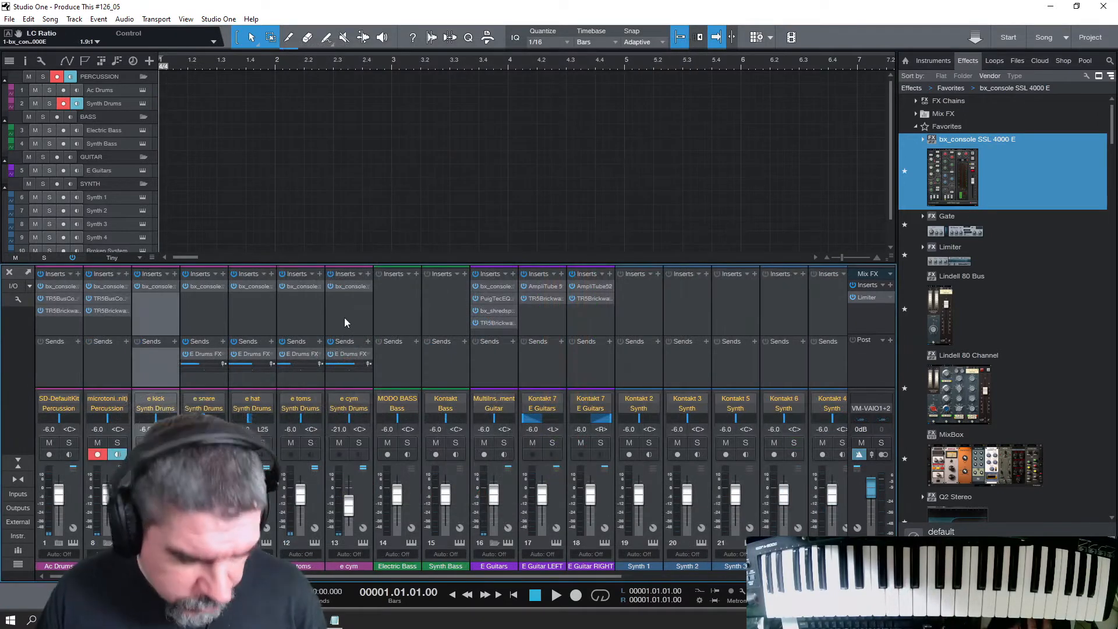
Step: Add the TR5 Brickwall Limiter to all channels from e kick through e cym
left_click(344, 317, "shift")
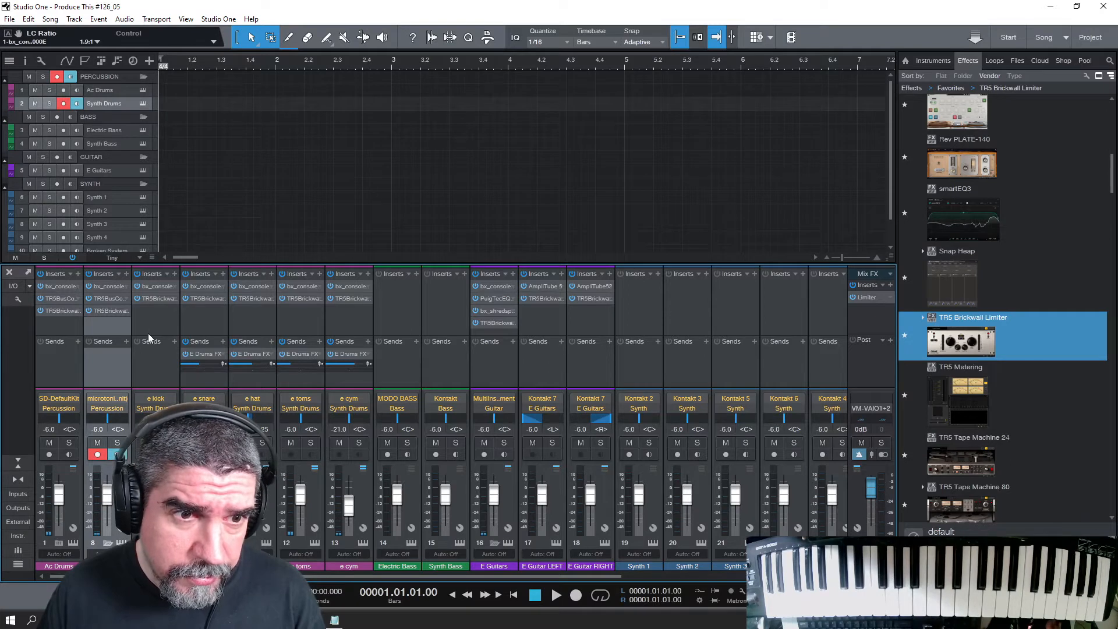
Step: Insert AmpliTube 5 on the Electric Bass (MODO BASS) channel
left_click(395, 318)
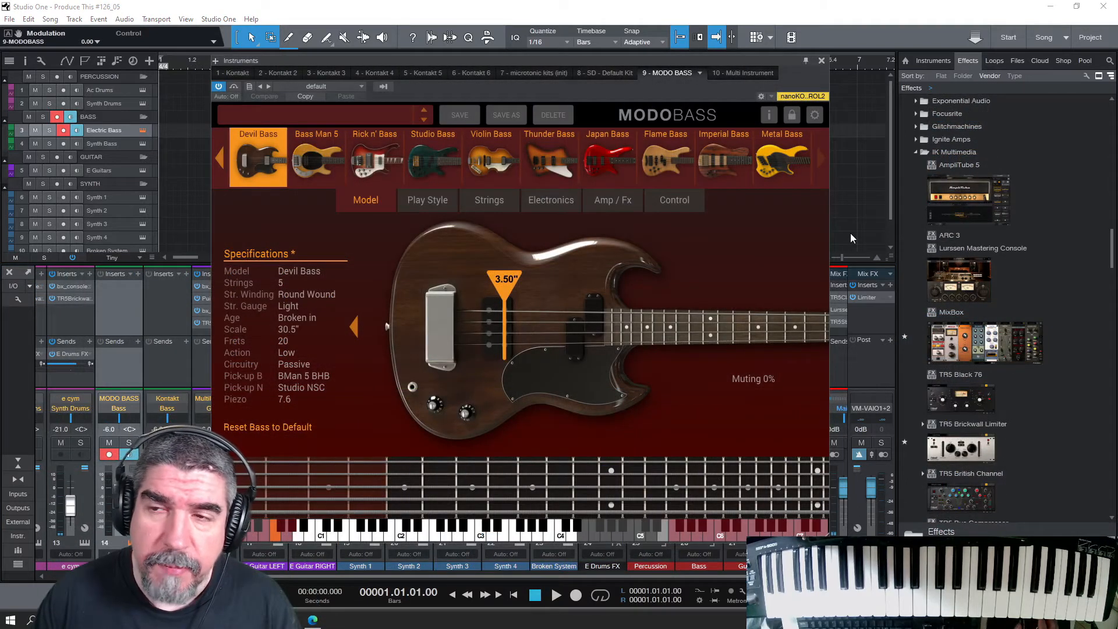
left_click(961, 200)
left_click_drag(297, 322, 119, 306)
Step: Audition AmpliTube's bass amp models, from the AD 200 onward, and load the Solid State Bass Preamp
left_click(850, 252)
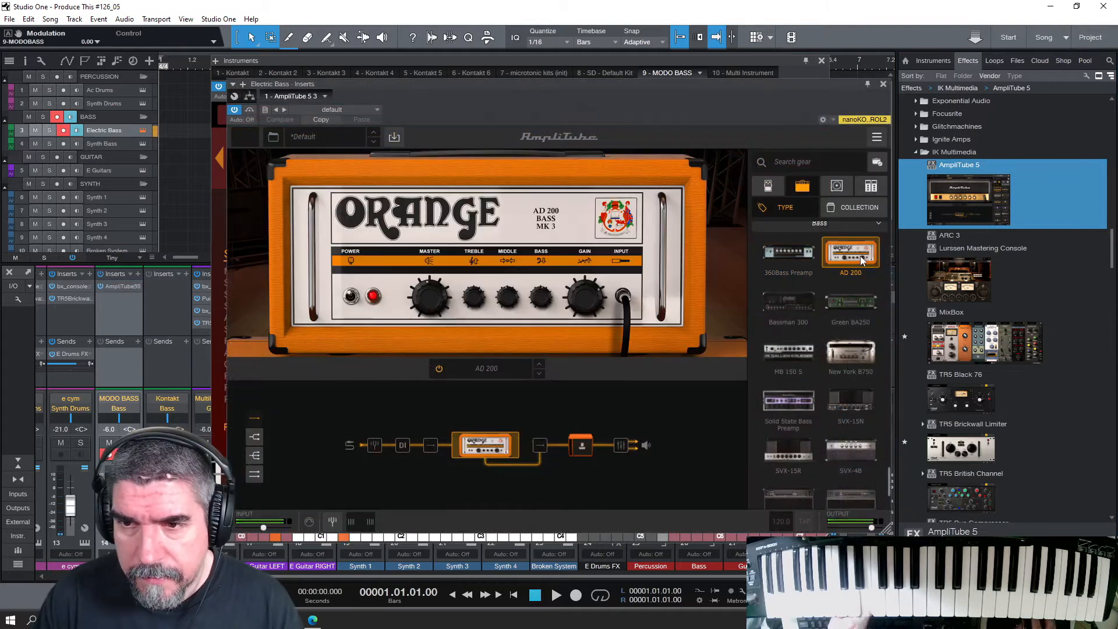
left_click(792, 298)
left_click(848, 301)
left_click(789, 352)
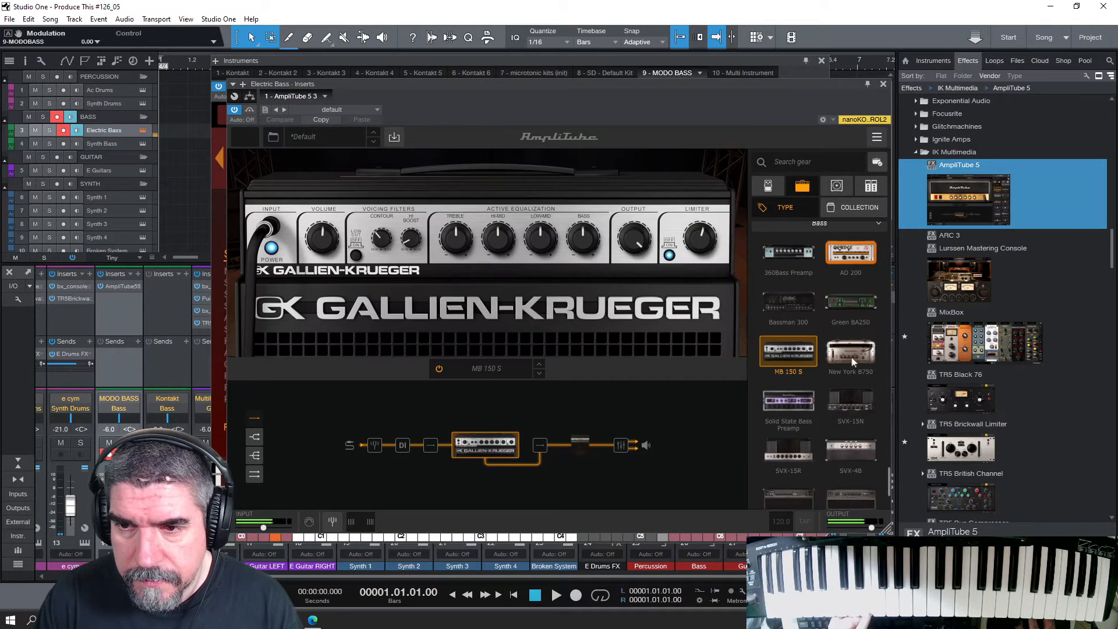
left_click(850, 355)
left_click(794, 403)
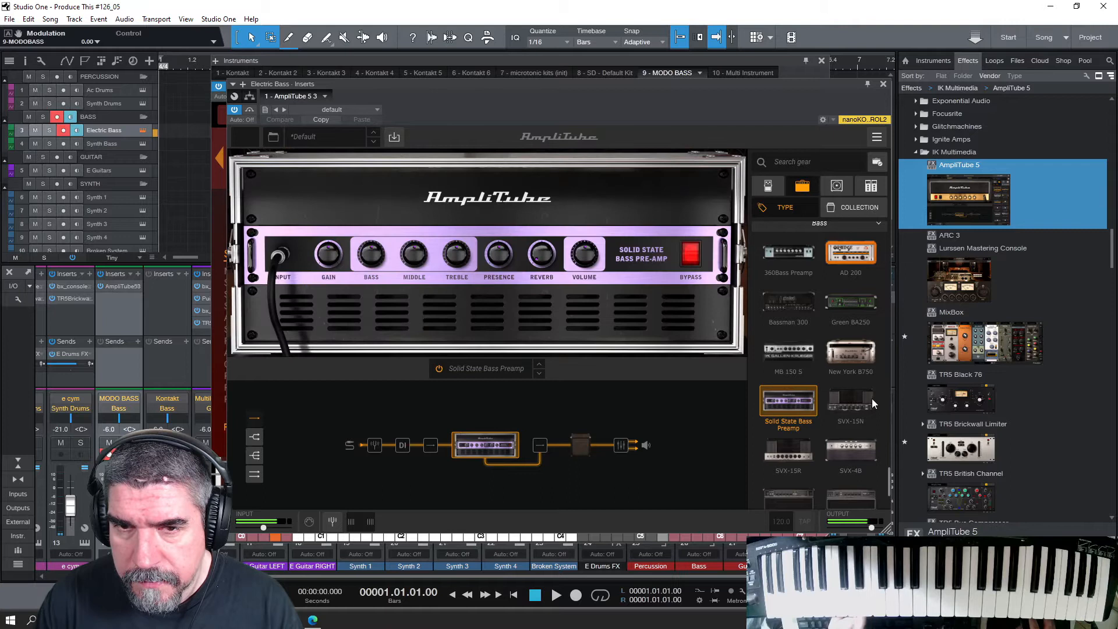
scroll(787, 347, "down", 2)
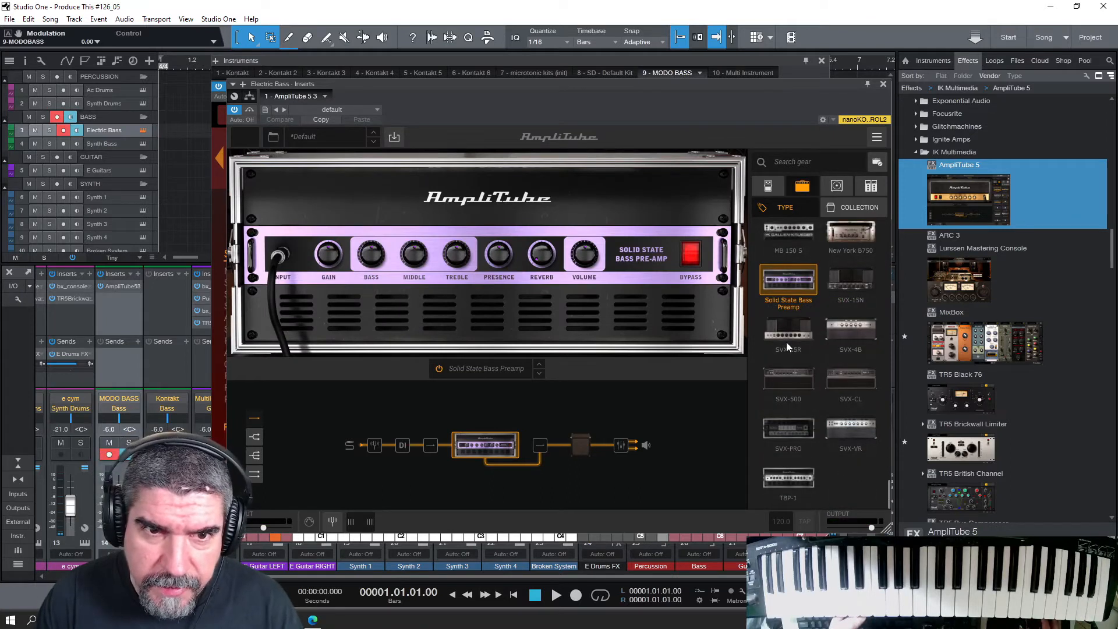
Step: Enable AmpliTube's DI path, place an AmpLess bass driver on it and adjust the pedal's treble
left_click(431, 446)
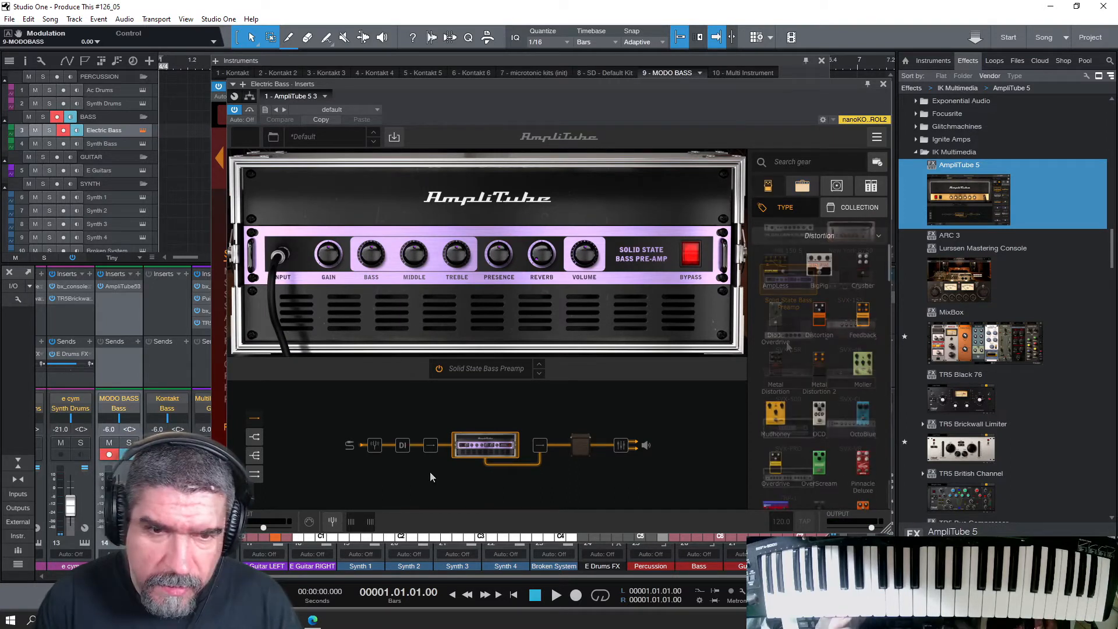
left_click(403, 446)
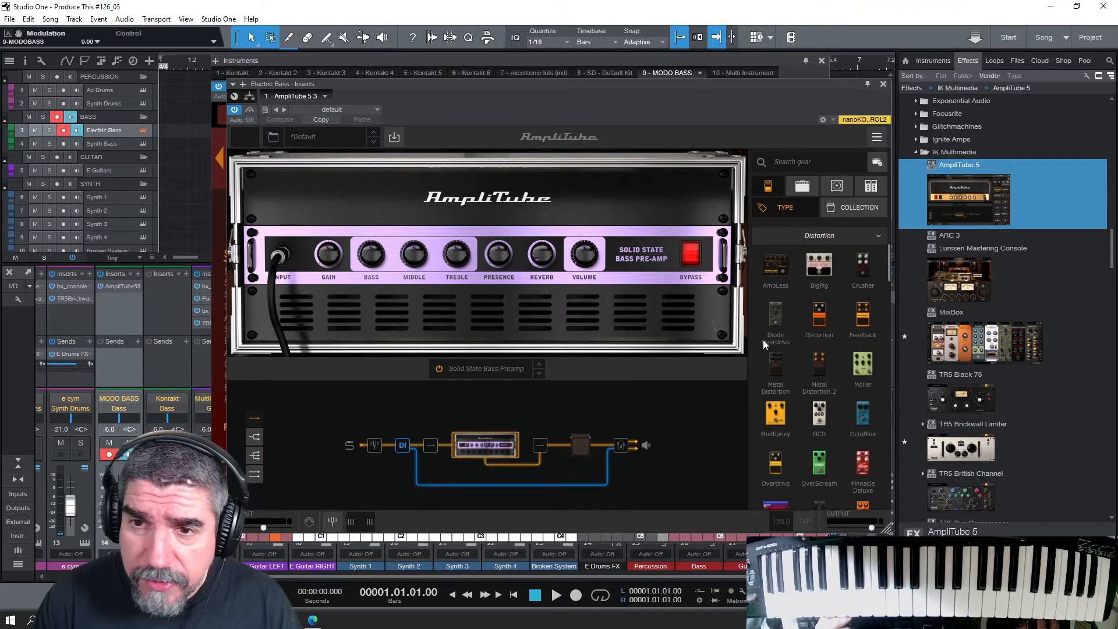
left_click_drag(556, 370, 489, 489)
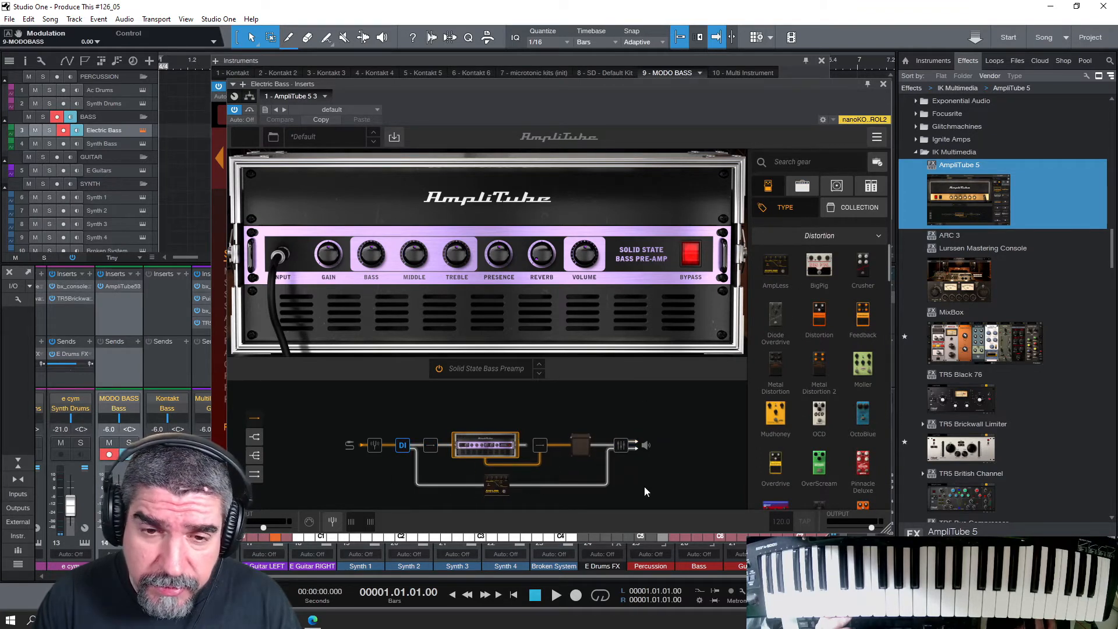
mouse_move(463, 213)
left_mouse_down()
mouse_move(492, 210)
mouse_move(458, 232)
left_mouse_up()
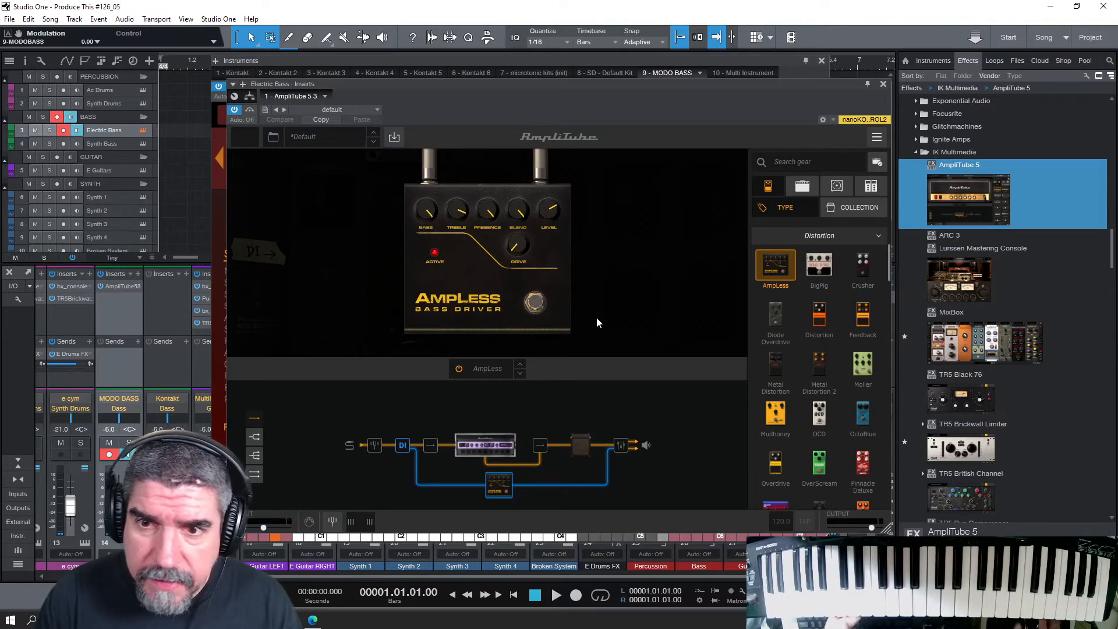
Step: Set the Solid State Bass Preamp's treble to about 8.2 and unmute the DI channel in AmpliTube's mixer
left_click(484, 446)
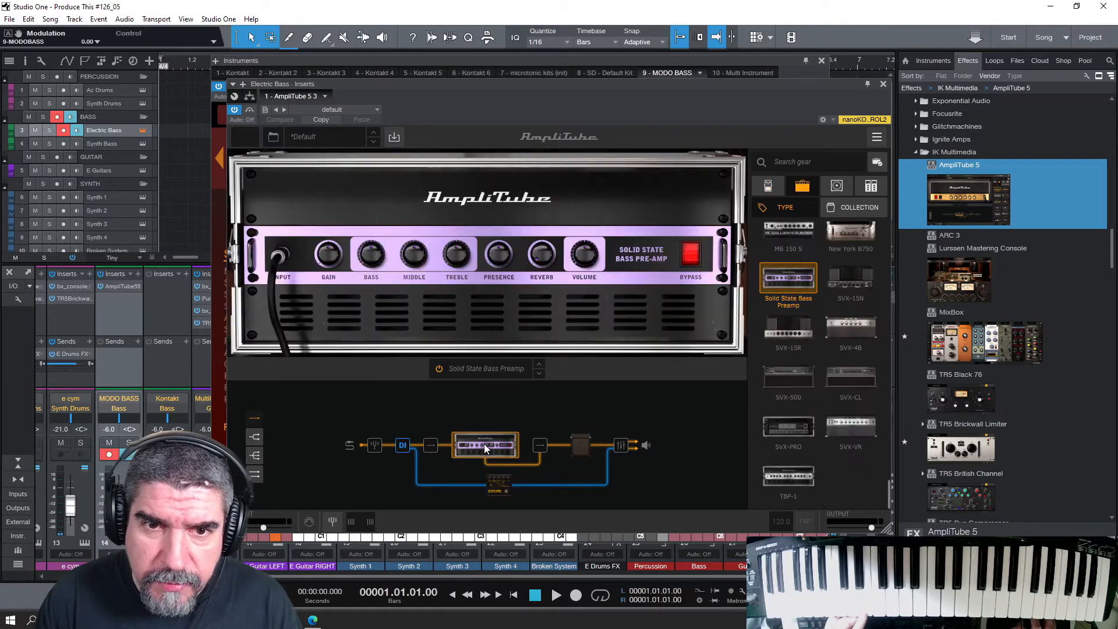
left_click(621, 447)
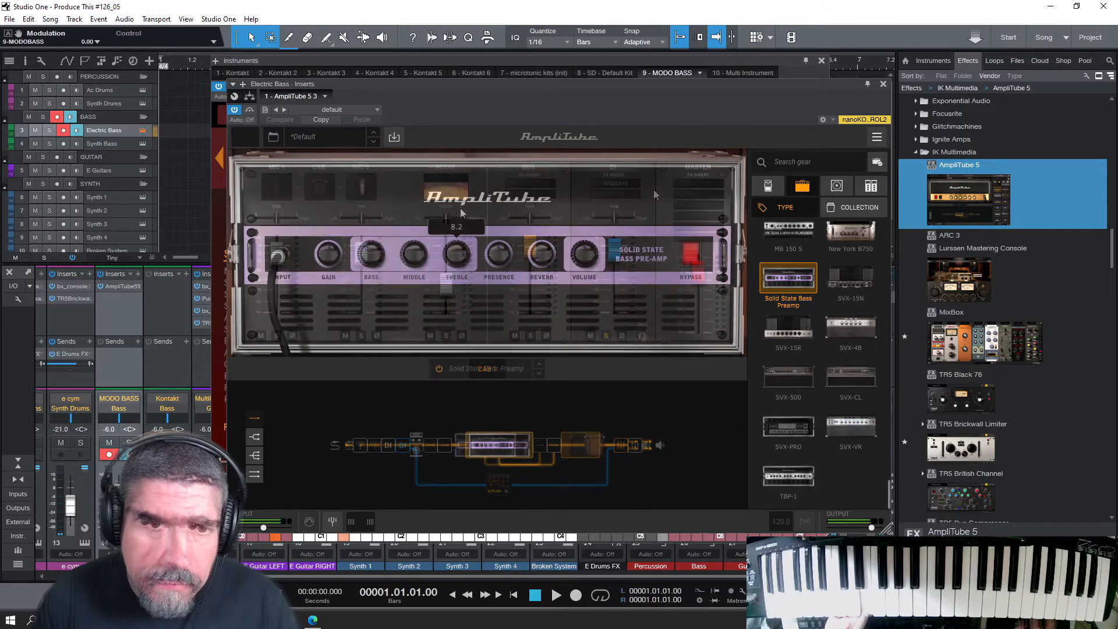
left_click_drag(458, 211, 453, 202)
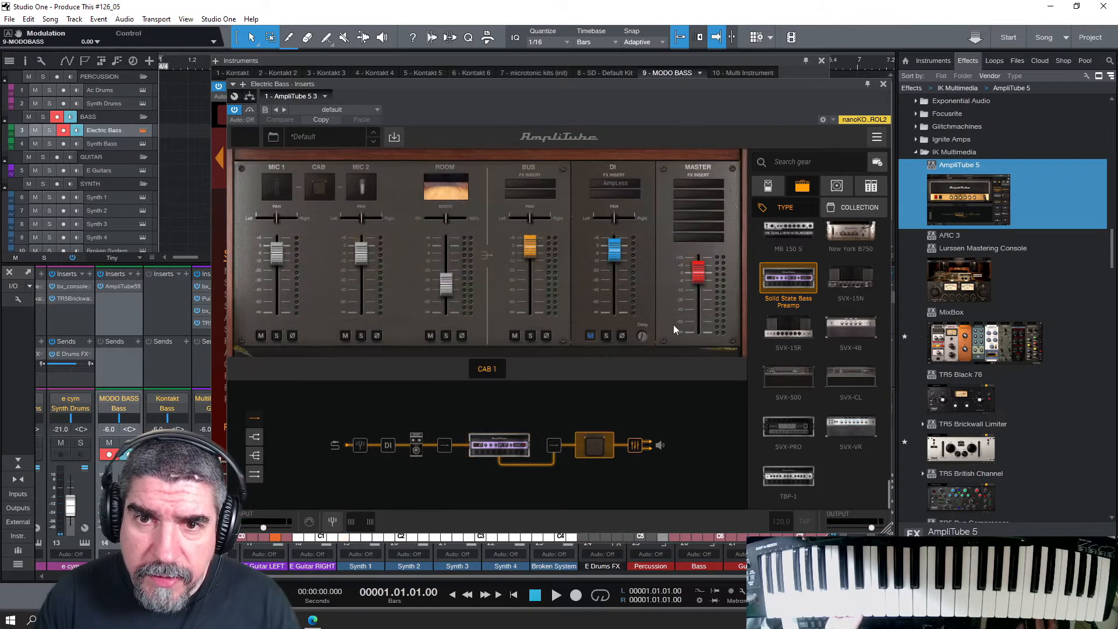
left_click(591, 336)
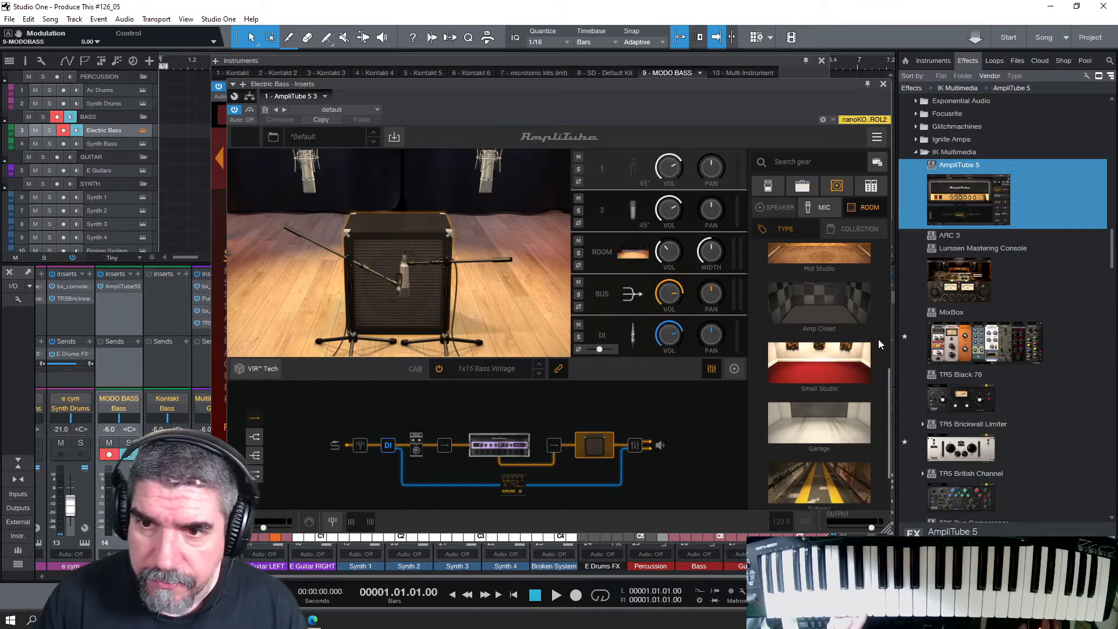
Step: Change the cabinet room to Amp Closet and reposition the two microphones in front of the speaker
left_click(833, 306)
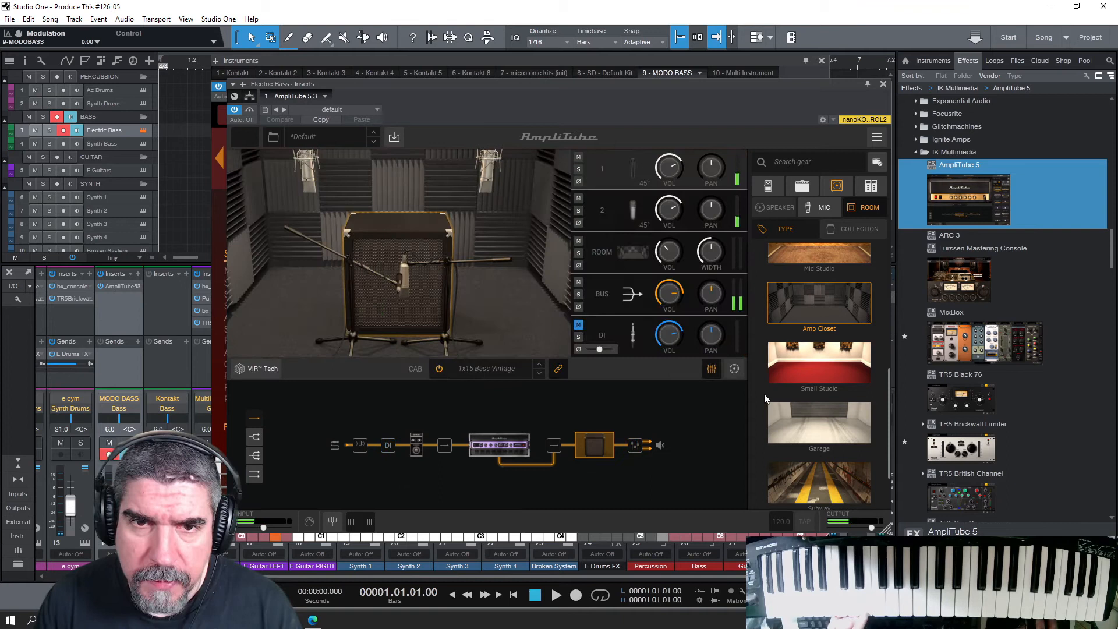
left_click(260, 369)
left_click_drag(371, 287, 355, 251)
left_click_drag(403, 294, 419, 249)
left_click_drag(419, 249, 423, 248)
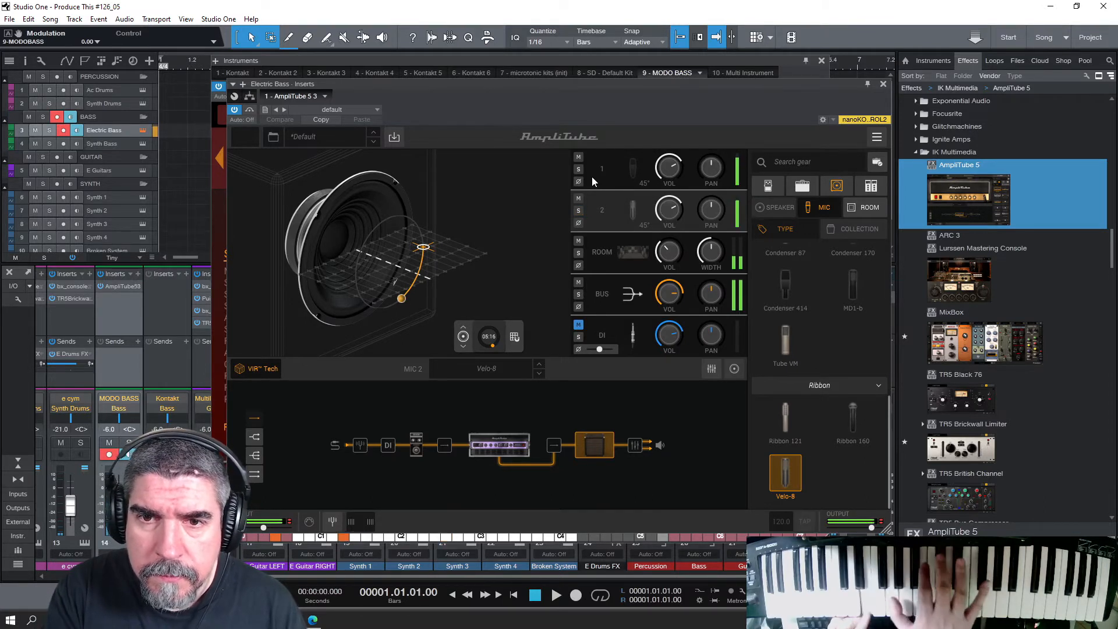
Step: Unmute the DI signal again in AmpliTube's mixer
left_click(711, 368)
left_click(590, 335)
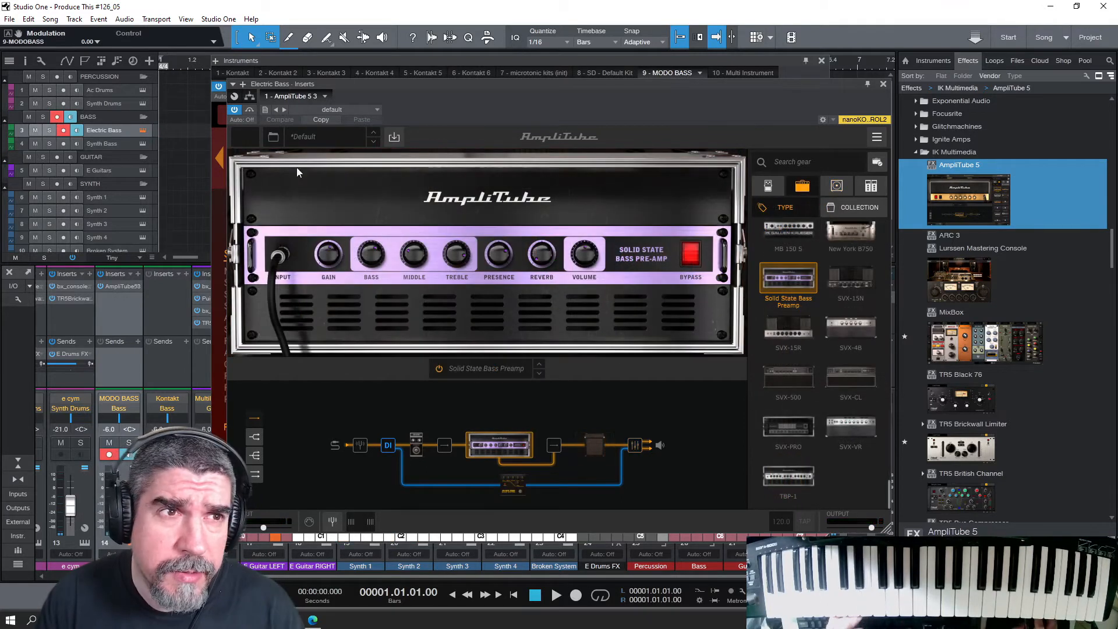
left_click(10, 20)
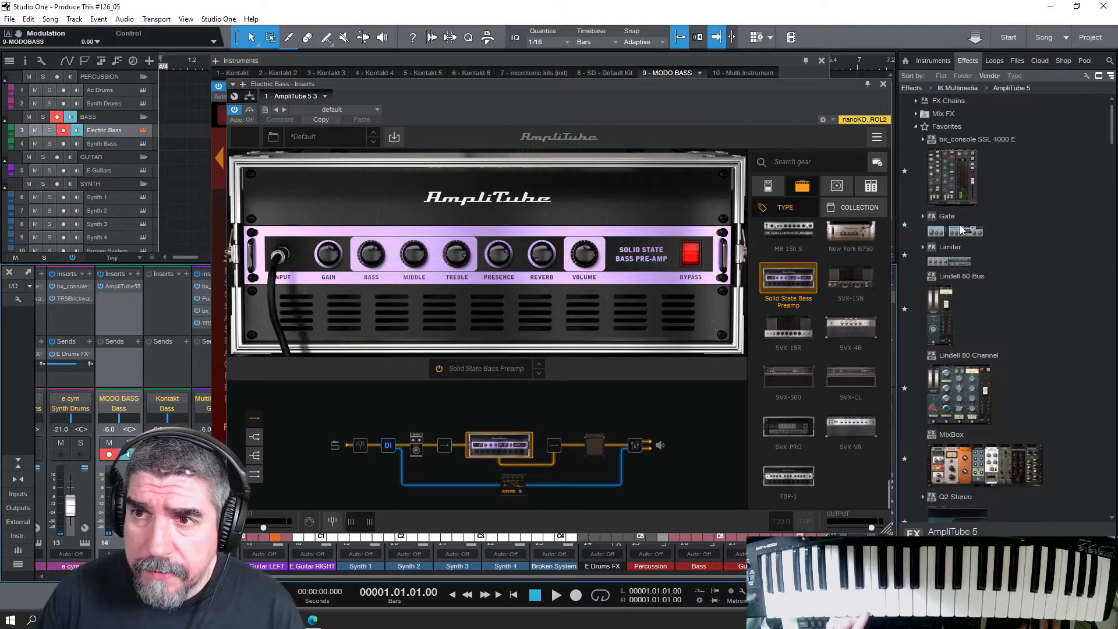
Step: Add the bx_console SSL 4000 E to Electric Bass, shape its high-mid, low-mid and low EQ, and follow it with a TR5 Brickwall Limiter
left_click_drag(964, 186, 121, 298)
left_click_drag(471, 217, 471, 190)
left_click_drag(525, 243, 471, 228)
left_click_drag(471, 330, 485, 283)
left_click_drag(524, 354, 523, 378)
left_click_drag(470, 329, 468, 351)
mouse_move(477, 453)
left_mouse_down()
mouse_move(477, 440)
mouse_move(525, 428)
mouse_move(478, 431)
mouse_move(525, 427)
mouse_move(476, 441)
left_mouse_up()
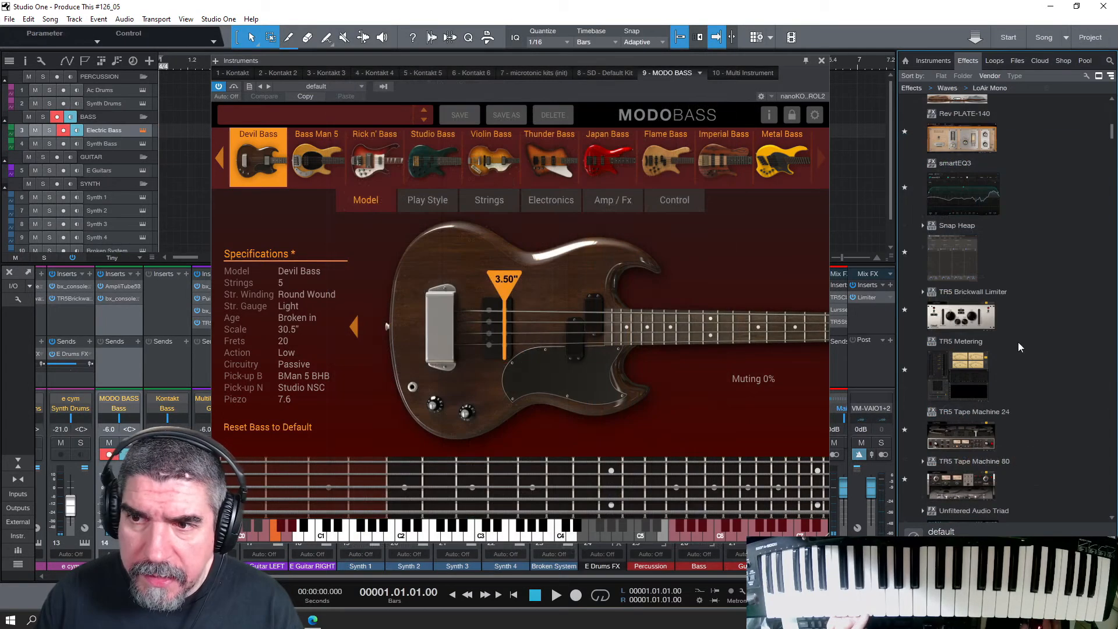
left_click_drag(978, 324, 116, 320)
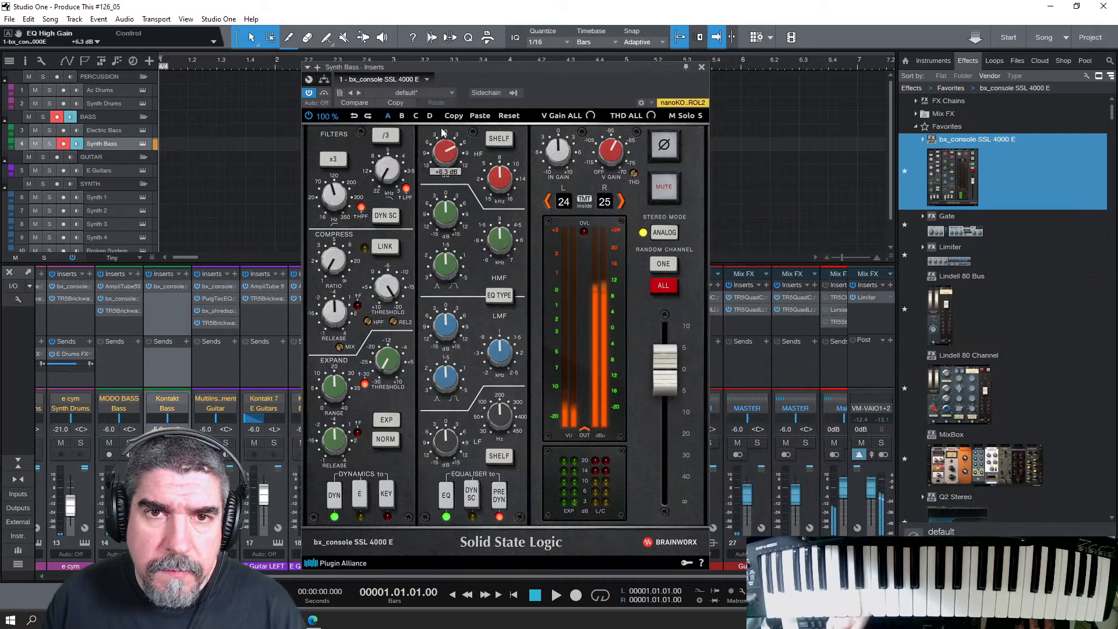
Step: Adjust the Synth Bass console's high-mid band, set its low-mid gain to about +7.1 dB, and add a TR5 Brickwall Limiter to the channel
left_click_drag(445, 215, 451, 163)
left_click_drag(499, 239, 502, 251)
left_click_drag(446, 215, 448, 242)
left_click_drag(446, 327, 448, 285)
left_click_drag(501, 354, 449, 357)
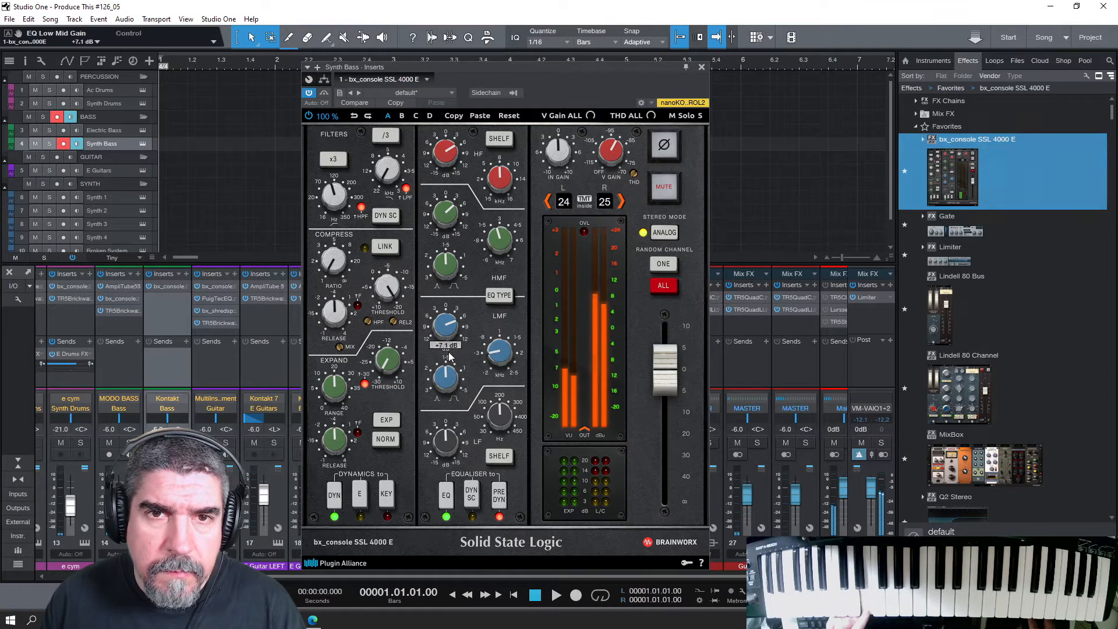
scroll(990, 291, "down", 5)
left_click_drag(958, 283, 178, 314)
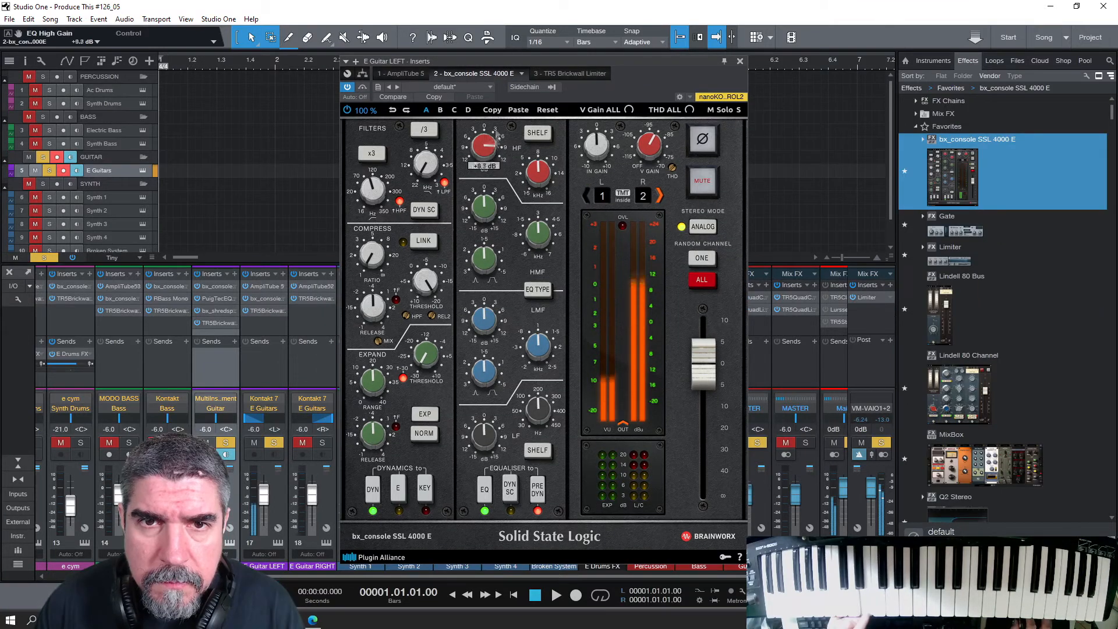
Step: On the E Guitar LEFT console, set 4.5 kHz high-mid frequency, +6.5 dB low-mid gain and +6.2 dB low gain, and randomize all console channels
left_click_drag(497, 135, 495, 152)
mouse_move(492, 212)
left_mouse_down()
mouse_move(494, 226)
mouse_move(496, 197)
left_mouse_up()
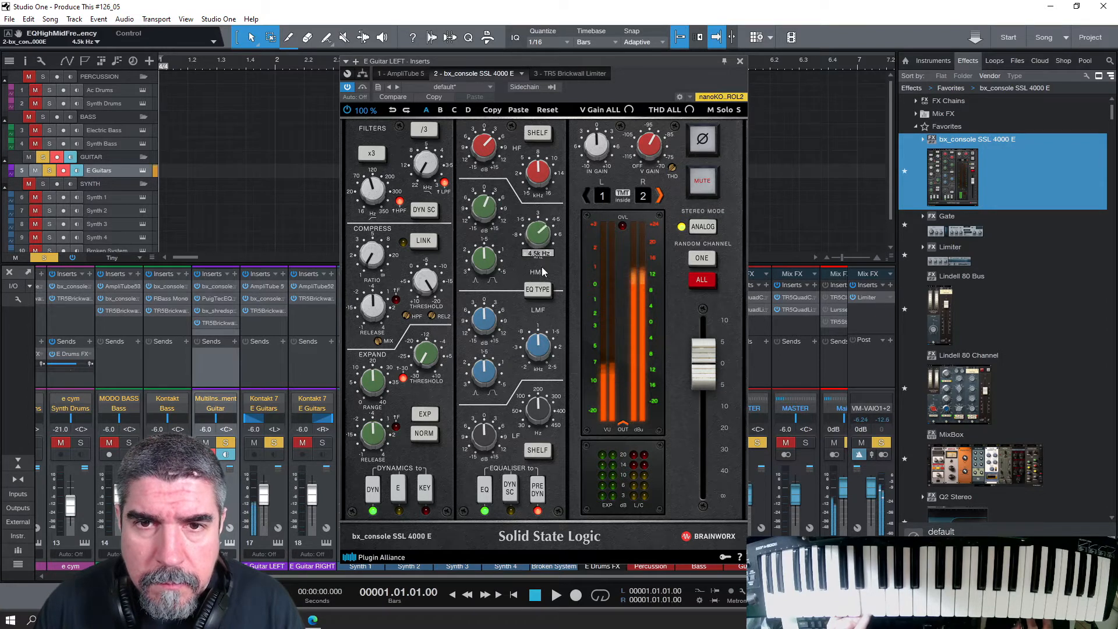
left_click_drag(538, 350, 550, 337)
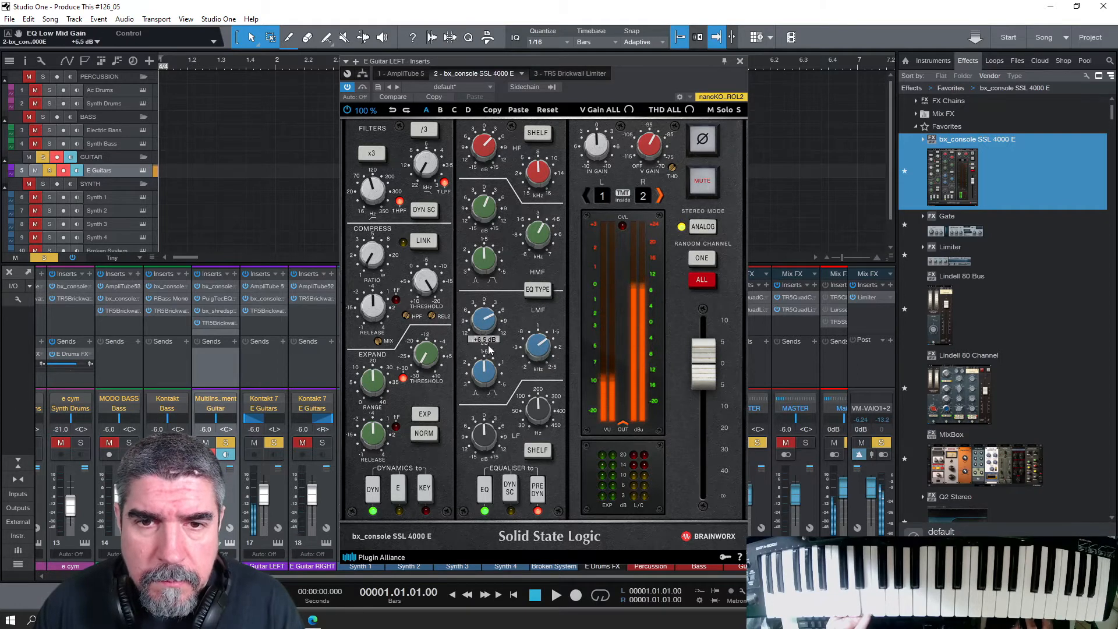
left_click_drag(498, 422, 547, 410)
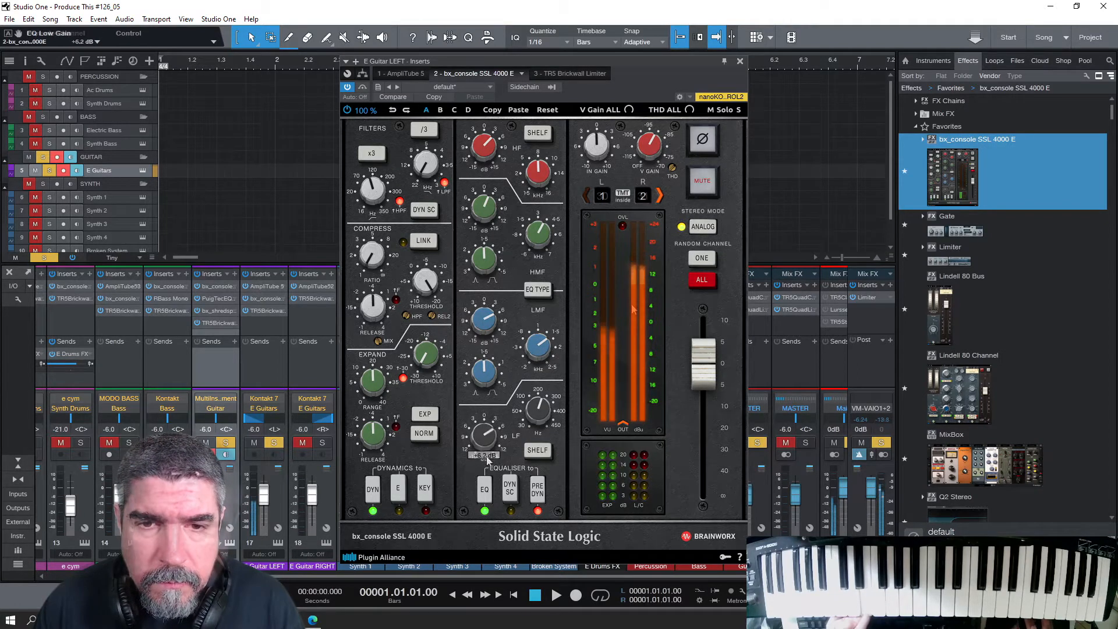
left_click(702, 279)
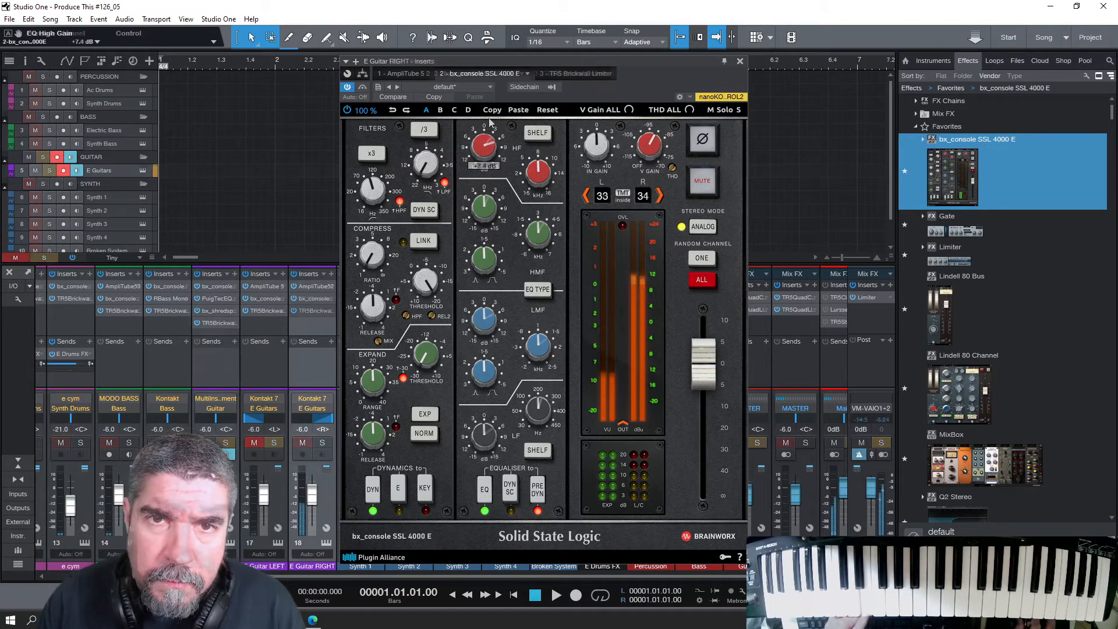
Step: On the E Guitar RIGHT console, set high-mid gain to about +6.8 dB, shape the low-mid and low bands around 152 Hz, and unmute E Guitar LEFT
left_click_drag(490, 211, 501, 181)
left_click_drag(545, 236, 488, 238)
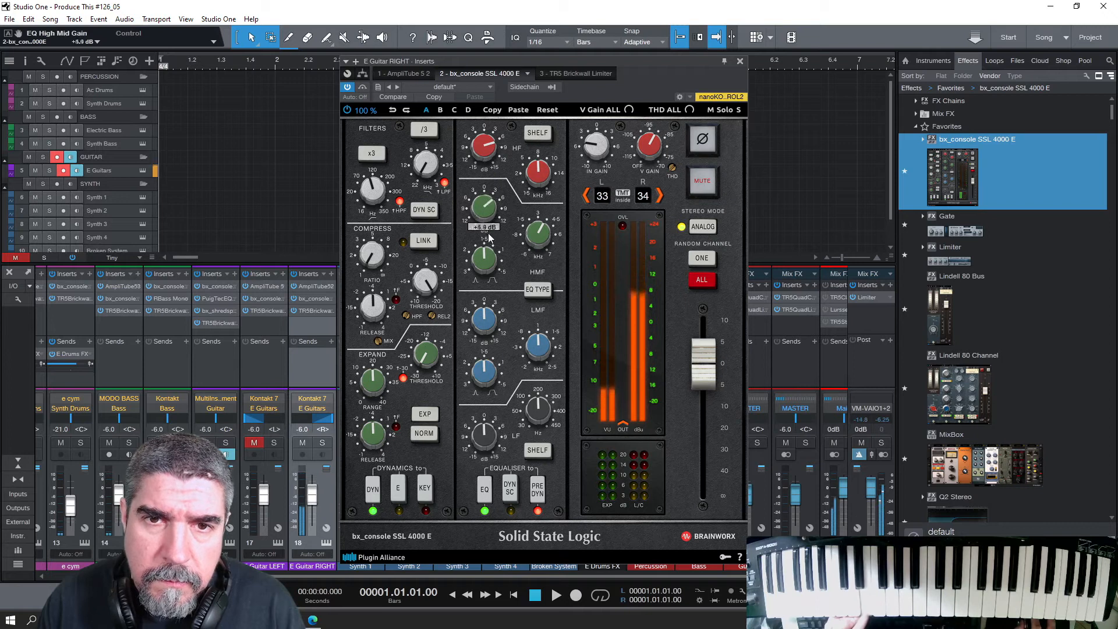
mouse_move(539, 348)
left_mouse_down()
mouse_move(553, 330)
mouse_move(546, 353)
left_mouse_up()
left_click_drag(486, 322, 491, 333)
left_click_drag(485, 439, 489, 419)
mouse_move(538, 411)
left_mouse_down()
mouse_move(542, 438)
mouse_move(546, 392)
left_mouse_up()
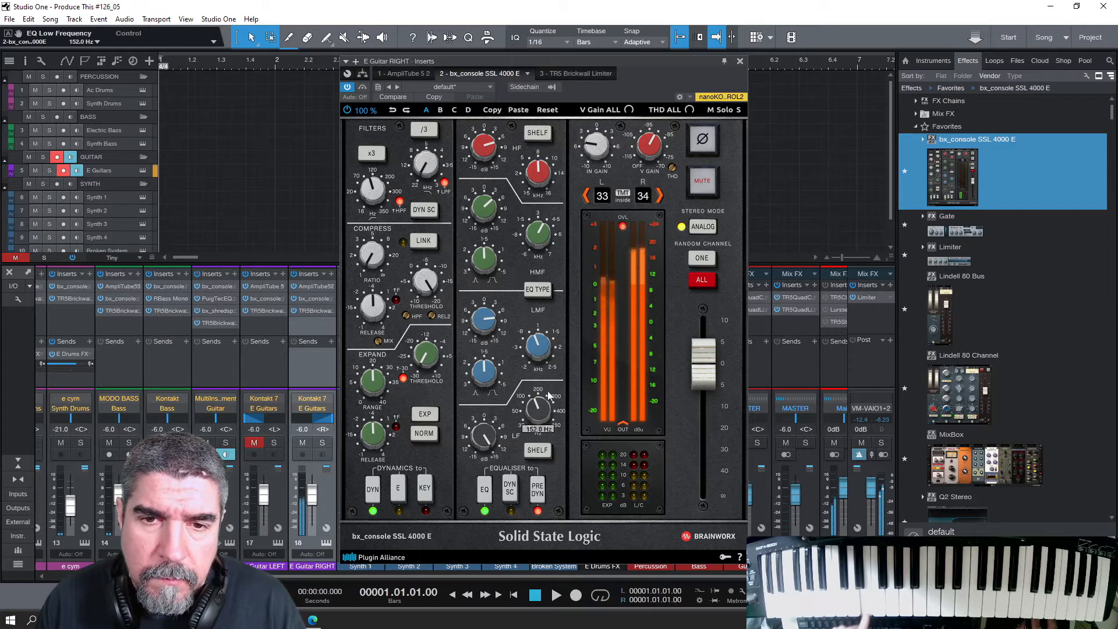
left_click_drag(485, 439, 490, 458)
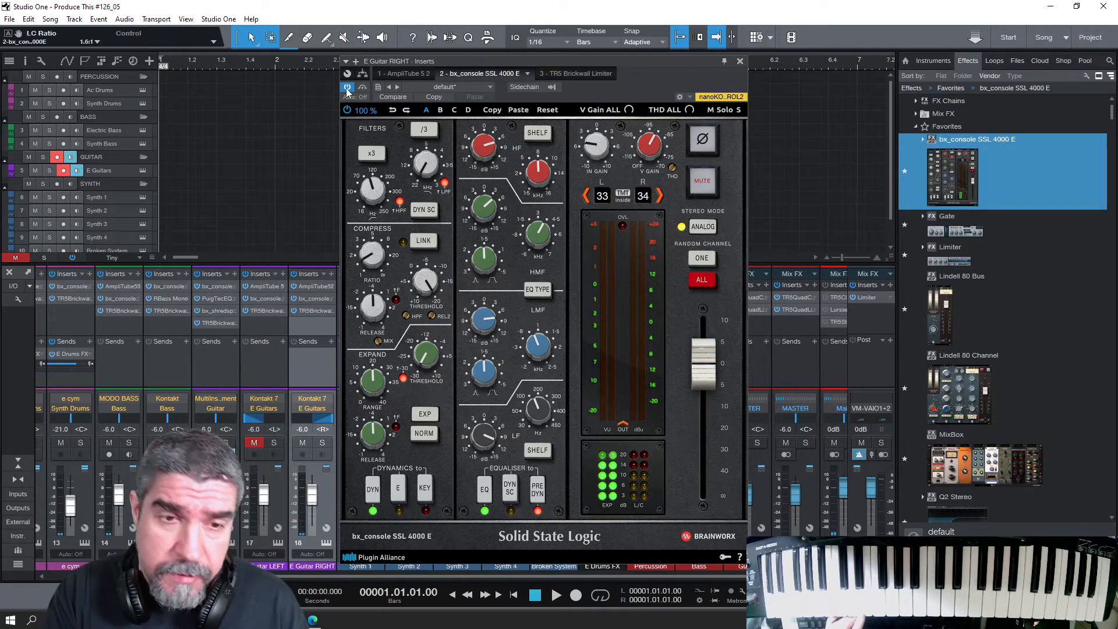
left_click(254, 443)
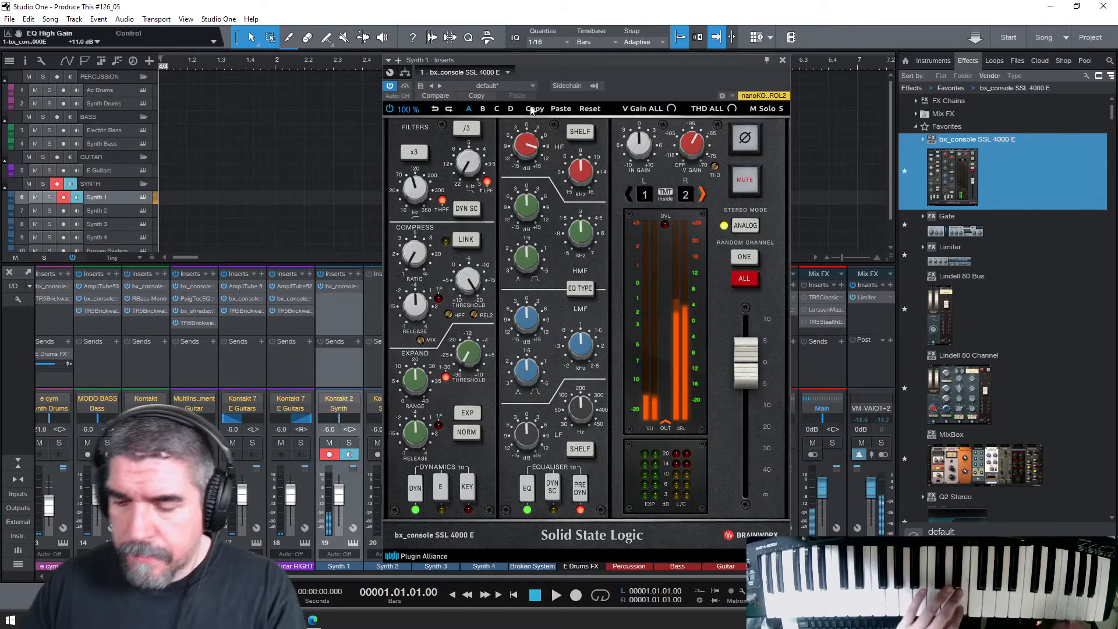
Step: On the Synth 1 console, shape the high-mid and low-mid bands, set the low frequency to about 148 Hz, and add a TR5 Brickwall Limiter
left_click_drag(528, 207, 529, 160)
left_click_drag(582, 224, 585, 236)
left_click_drag(529, 205, 530, 226)
left_click_drag(531, 321, 540, 275)
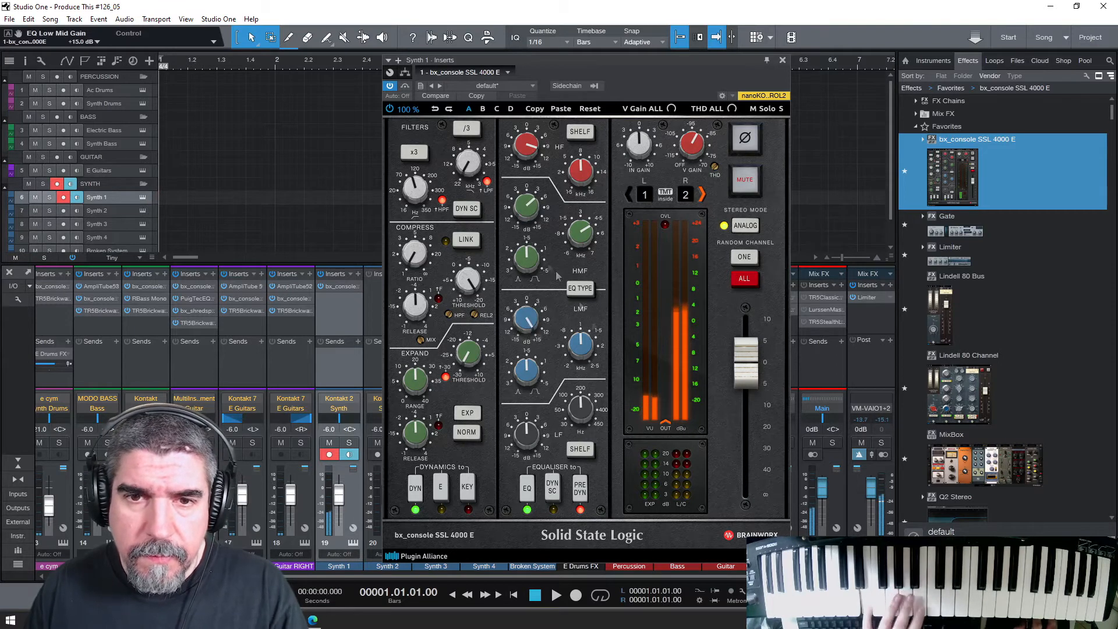
left_click_drag(581, 344, 590, 319)
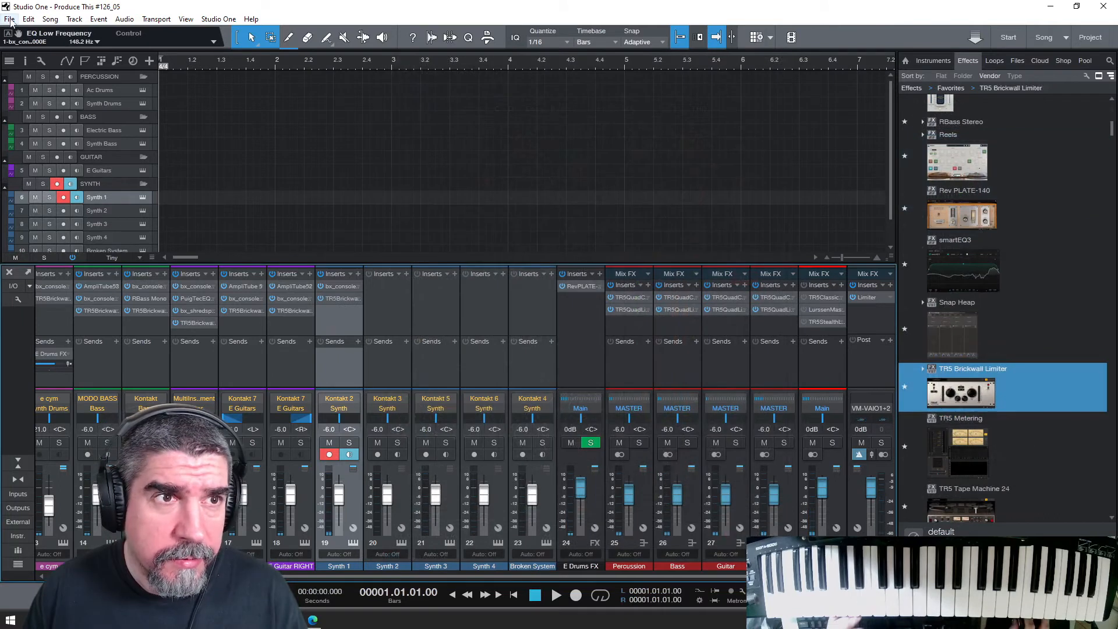
left_click(10, 19)
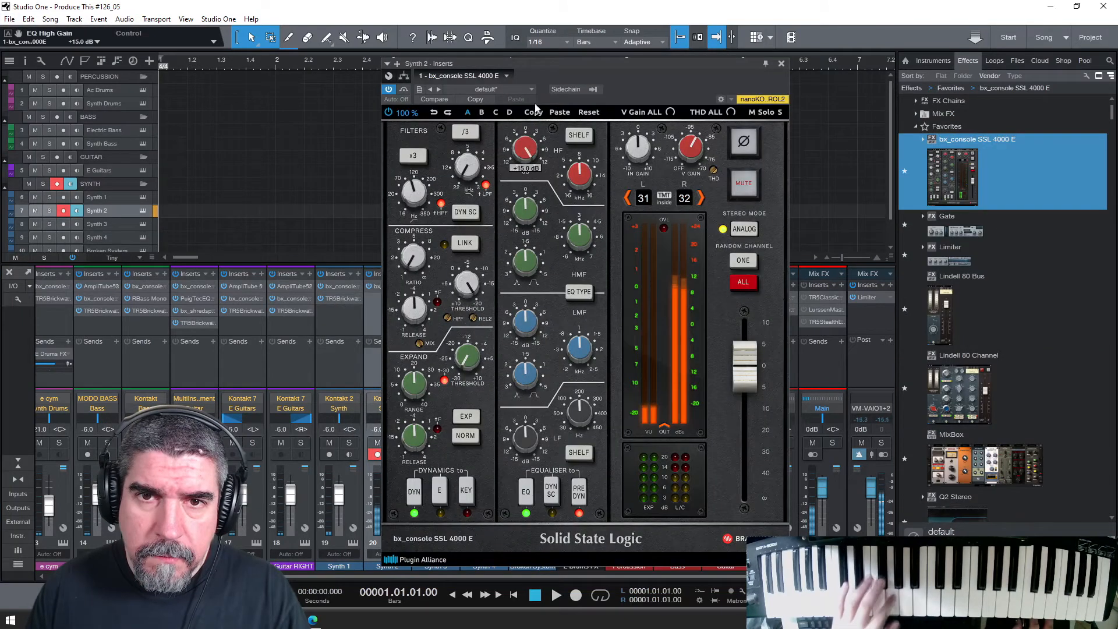
Step: On Synth 2, set the console's high gain to about +8.5 dB, shape its mid bands, and add MixBox with Distortion, Tape Echo and Rotary
left_click_drag(528, 140, 527, 131)
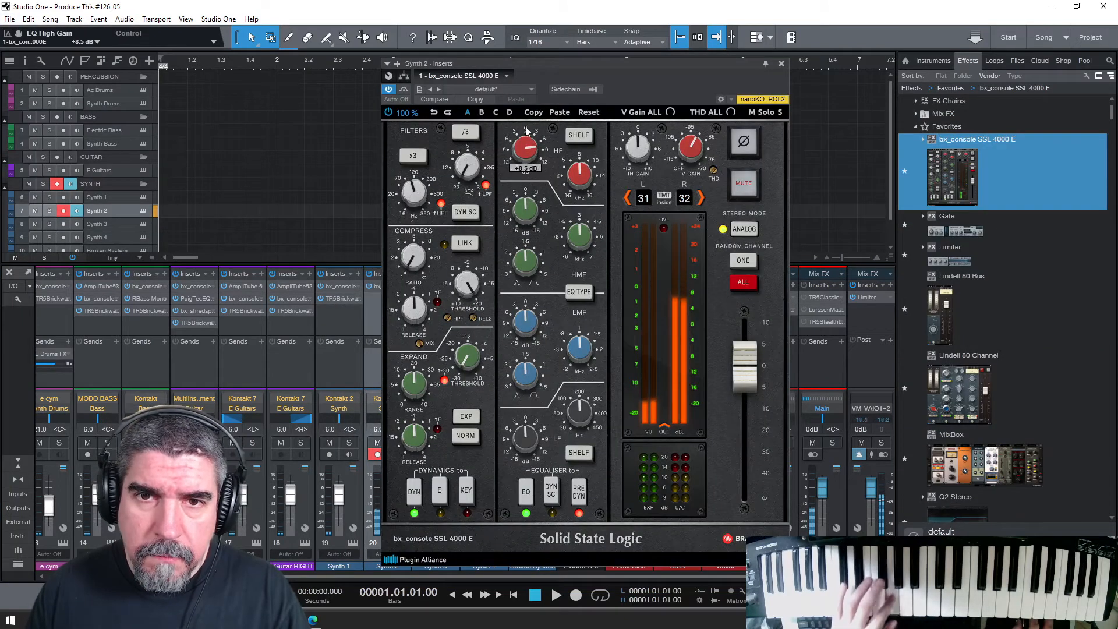
left_click_drag(581, 237, 529, 201)
left_click_drag(526, 326, 538, 311)
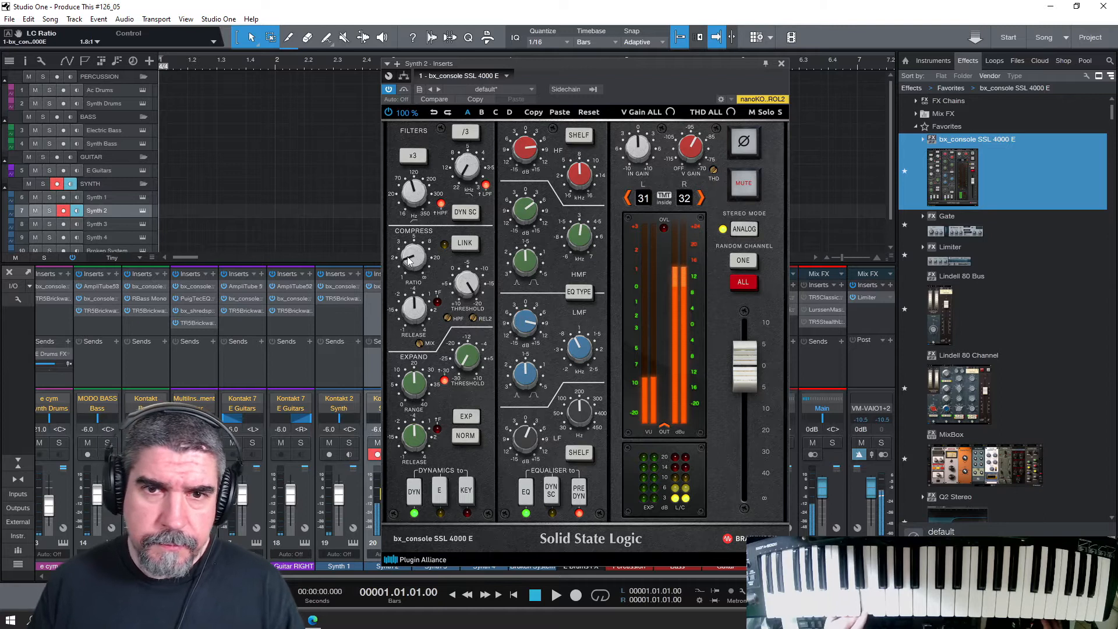
left_click(782, 63)
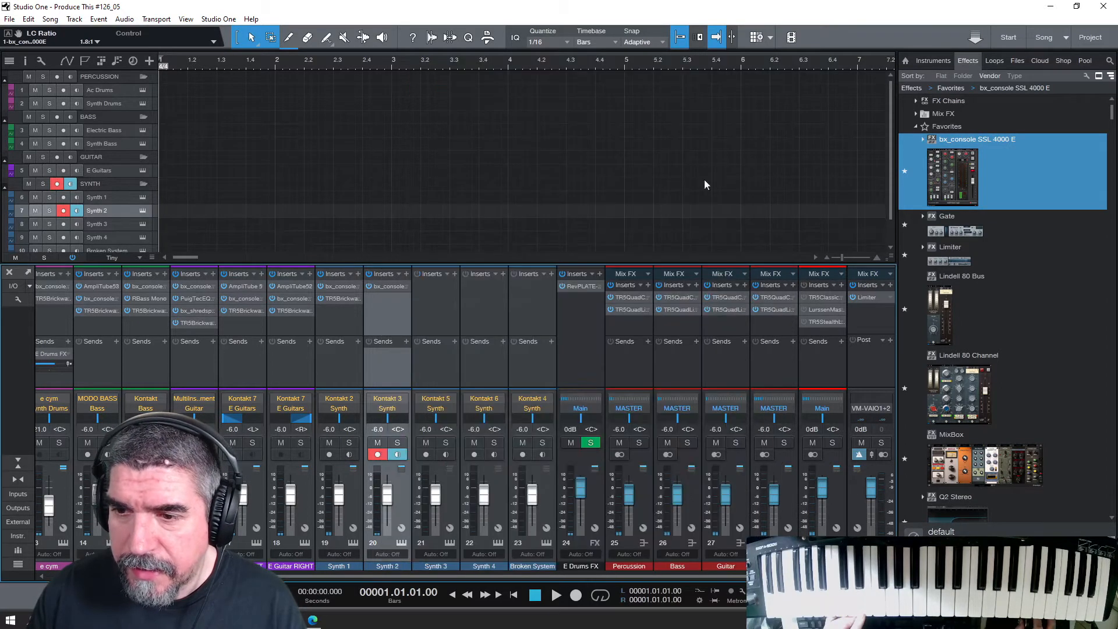
double_click(1015, 470)
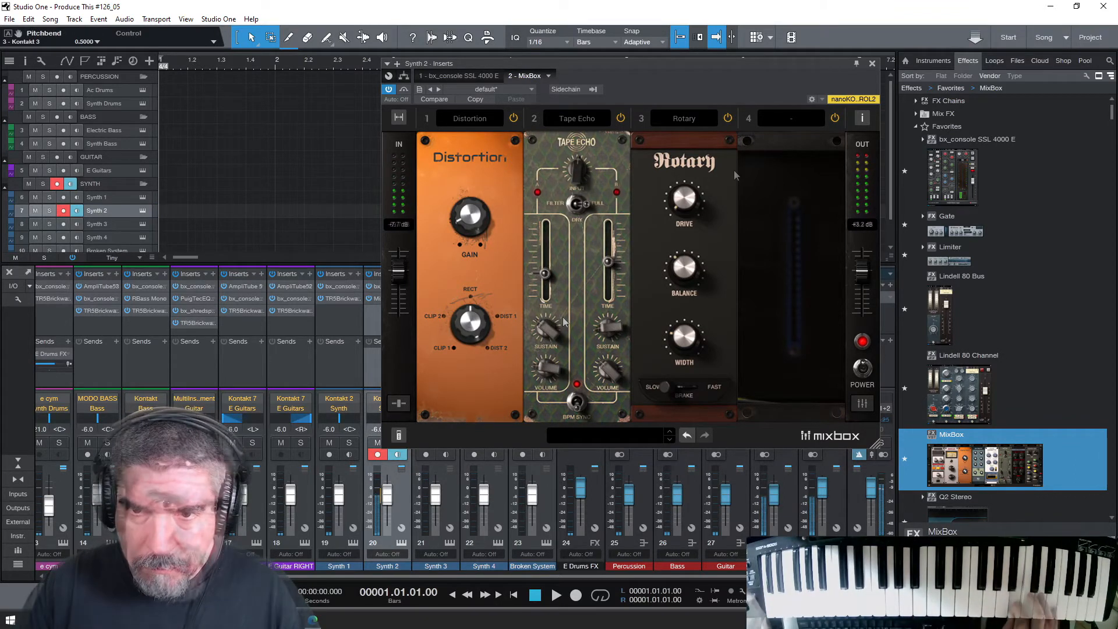
left_click(872, 65)
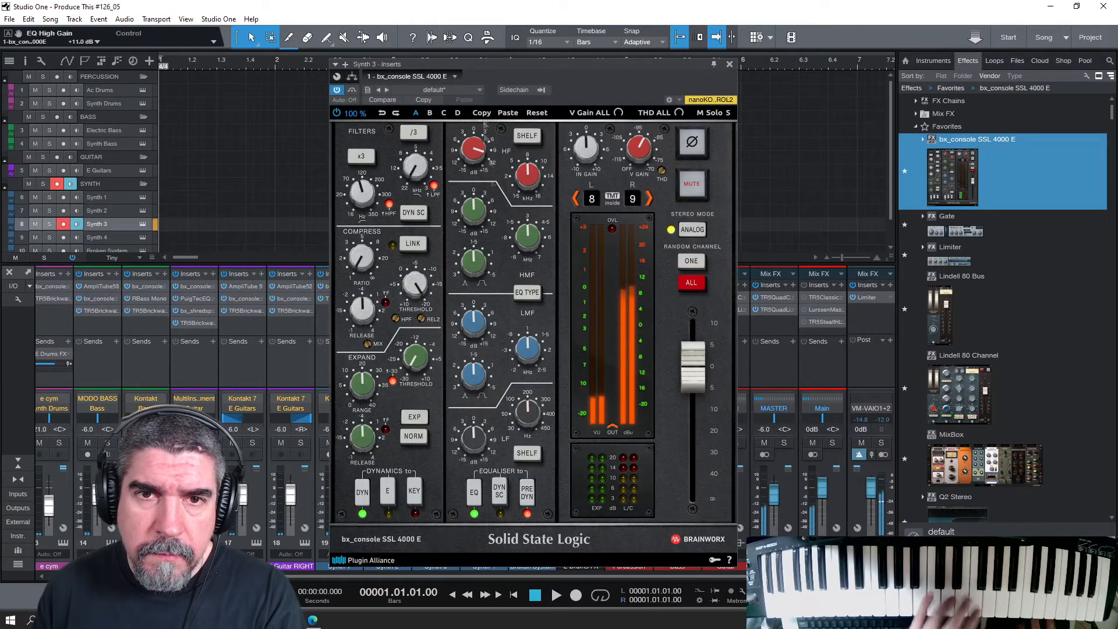
Step: On the Synth 3 console, shape the high-mid and low-mid bands and cut the low gain to about -10.2 dB
left_click_drag(475, 212, 477, 189)
left_click_drag(529, 239, 531, 226)
left_click_drag(476, 215, 477, 226)
left_click_drag(527, 350, 528, 378)
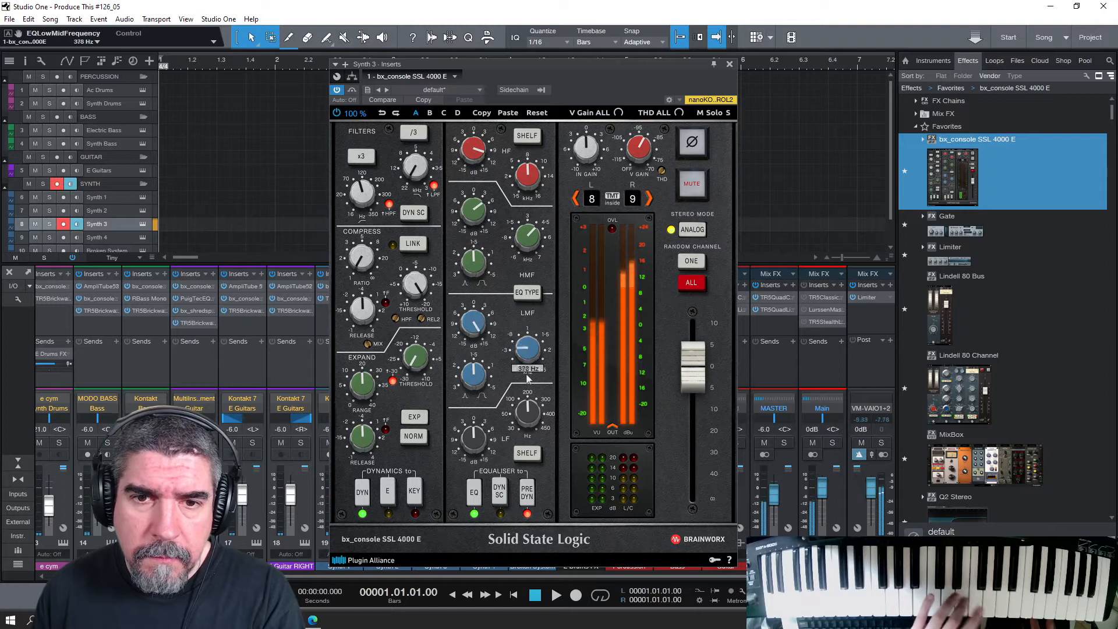
left_click_drag(541, 333, 541, 366)
left_click_drag(474, 438, 473, 465)
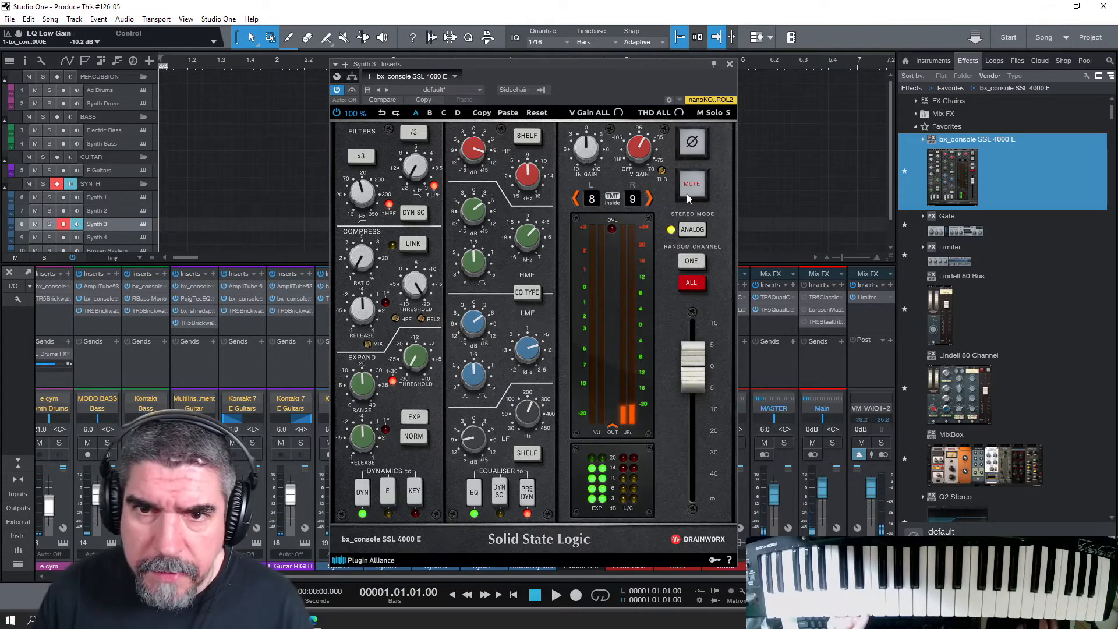
left_click(729, 64)
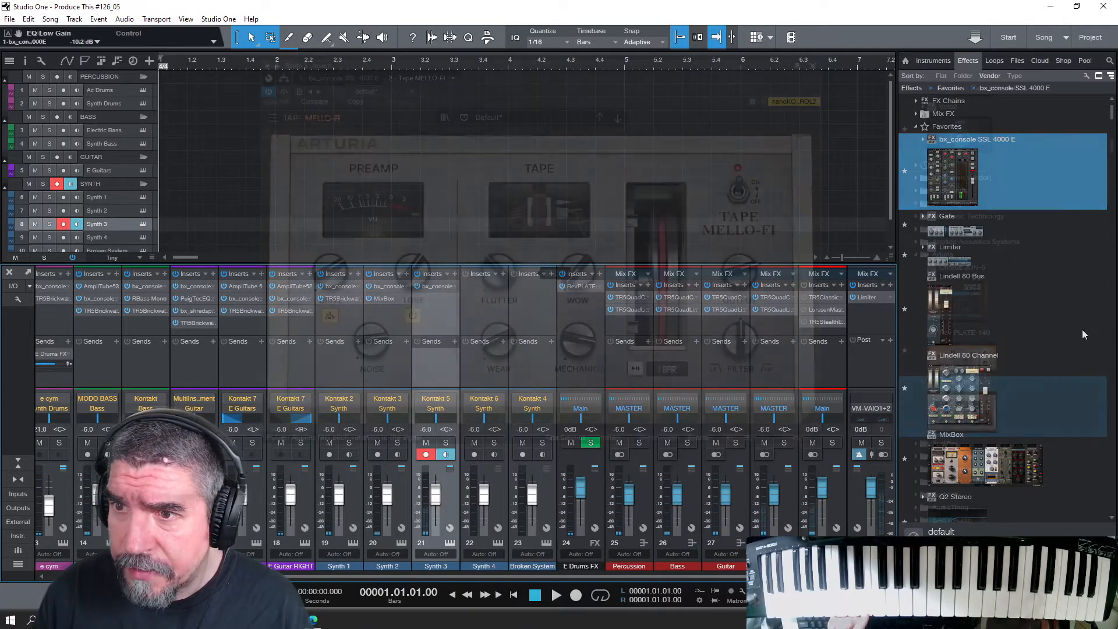
Step: Add Tape MELLO-FI after the Synth 3 console, set its wow to about 23% and adjust its filter
left_click_drag(578, 270, 578, 259)
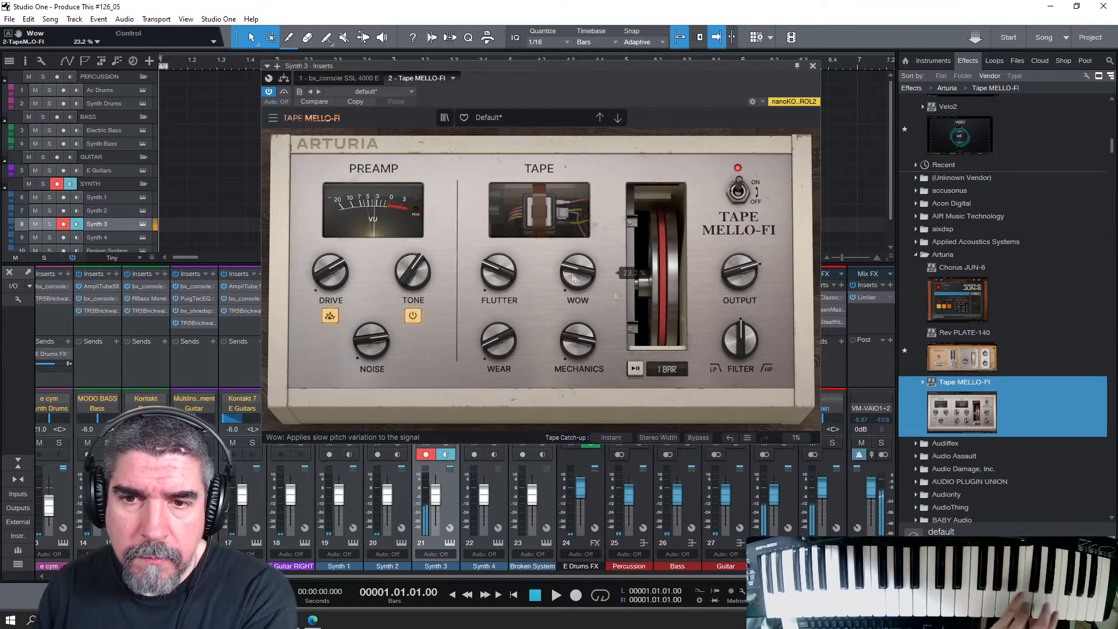
left_click_drag(741, 339, 740, 321)
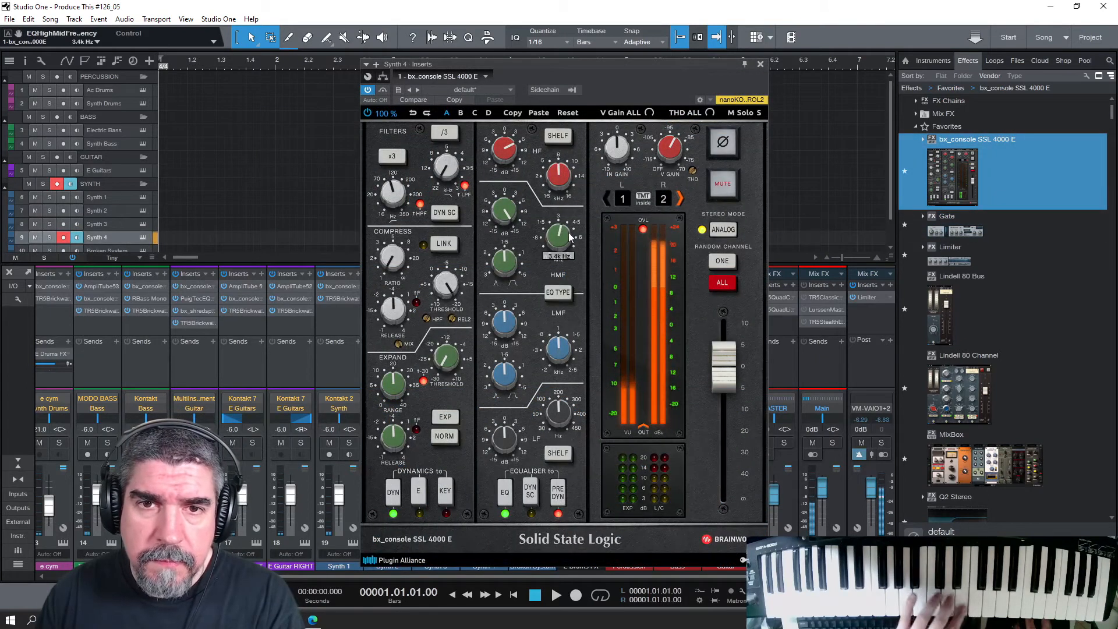
Step: Shape the high-mid and low-mid bands on the Synth 4 console and add MixBox after it with a Phaser module in slot 1
left_click_drag(511, 212, 510, 240)
left_click_drag(506, 320, 510, 344)
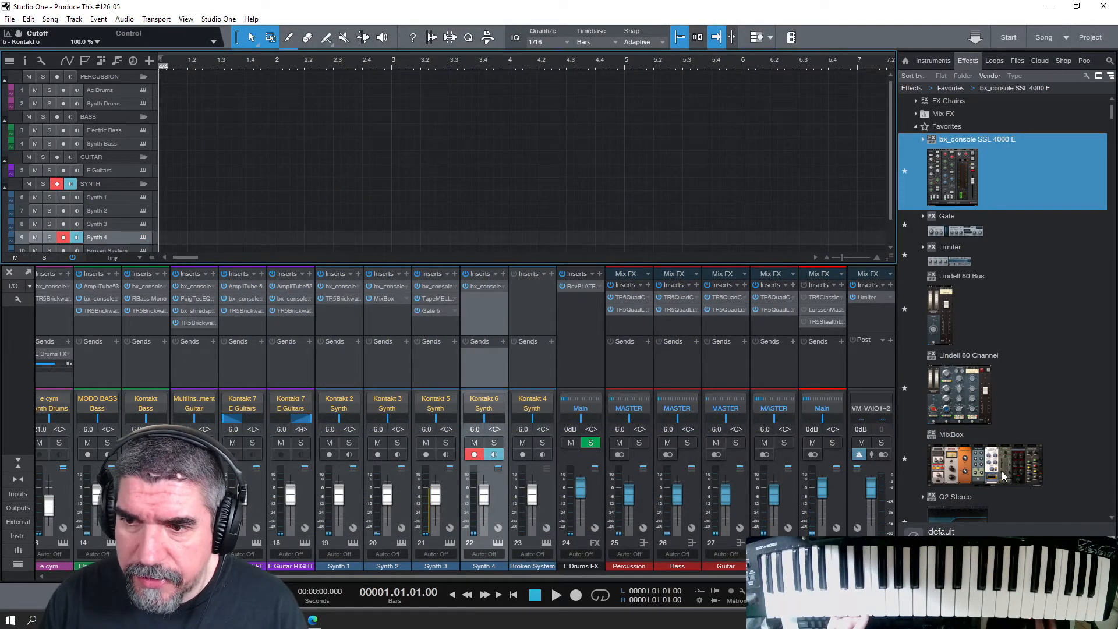
left_click_drag(1002, 475, 487, 299)
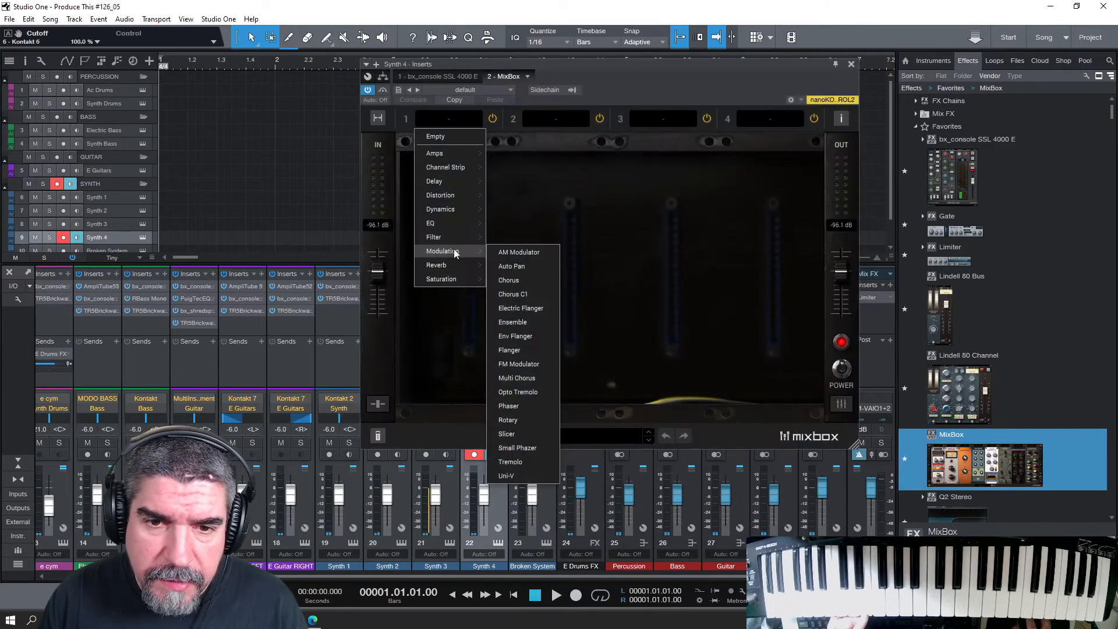
left_click(518, 405)
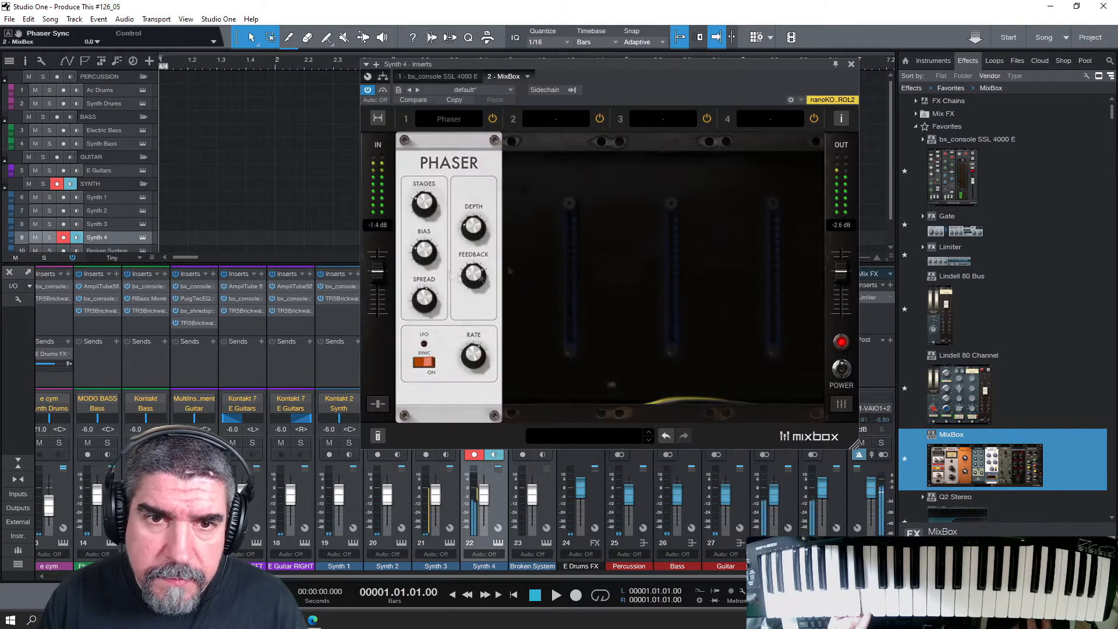
Step: Adjust the Synth 4 Phaser's rate and depth, and set its bias to about 77 and spread to about 35
mouse_move(421, 216)
left_click_drag(478, 348, 477, 442)
left_click_drag(477, 231, 475, 293)
mouse_move(428, 256)
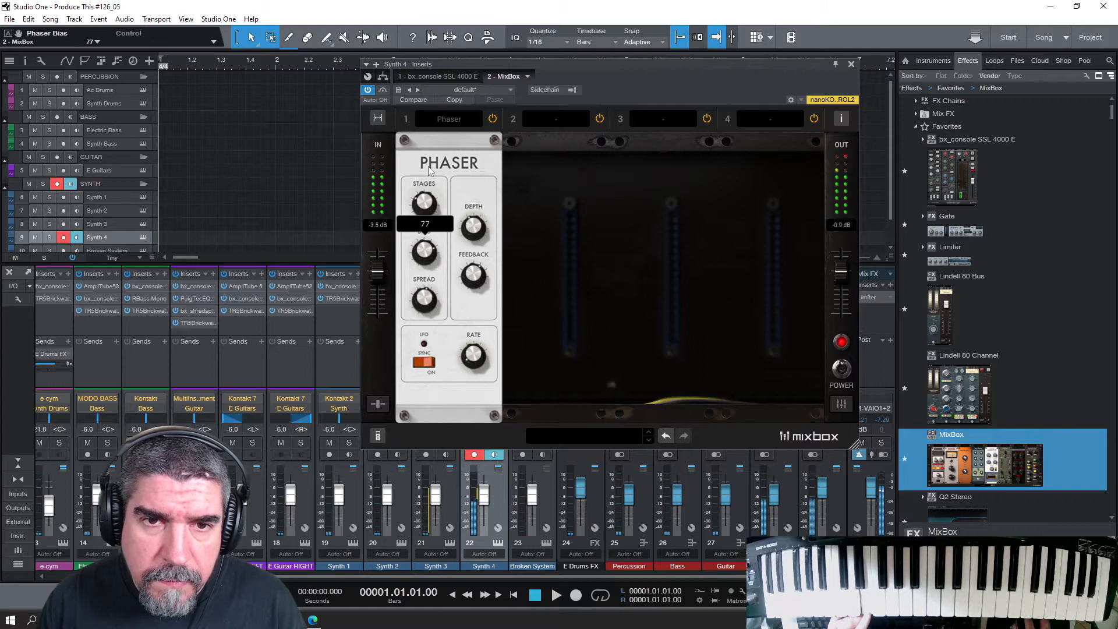
left_click_drag(429, 303, 431, 316)
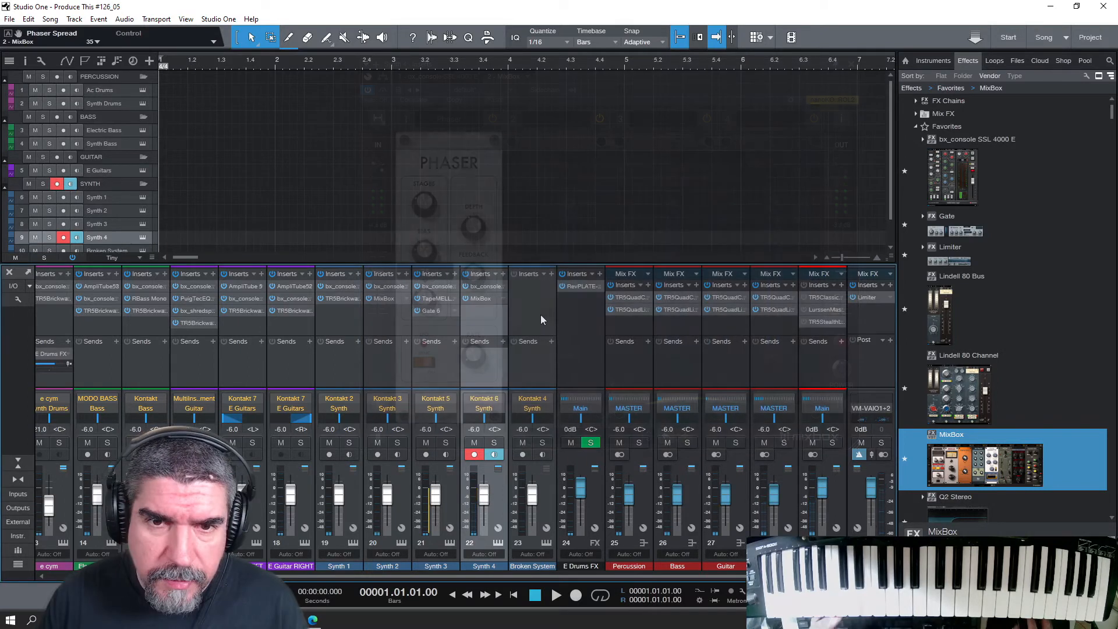
Step: Add the bx_console SSL 4000 E to Broken System, shape its high-mid band, and set the low-mid gain to about +5.8 dB
left_click(537, 317)
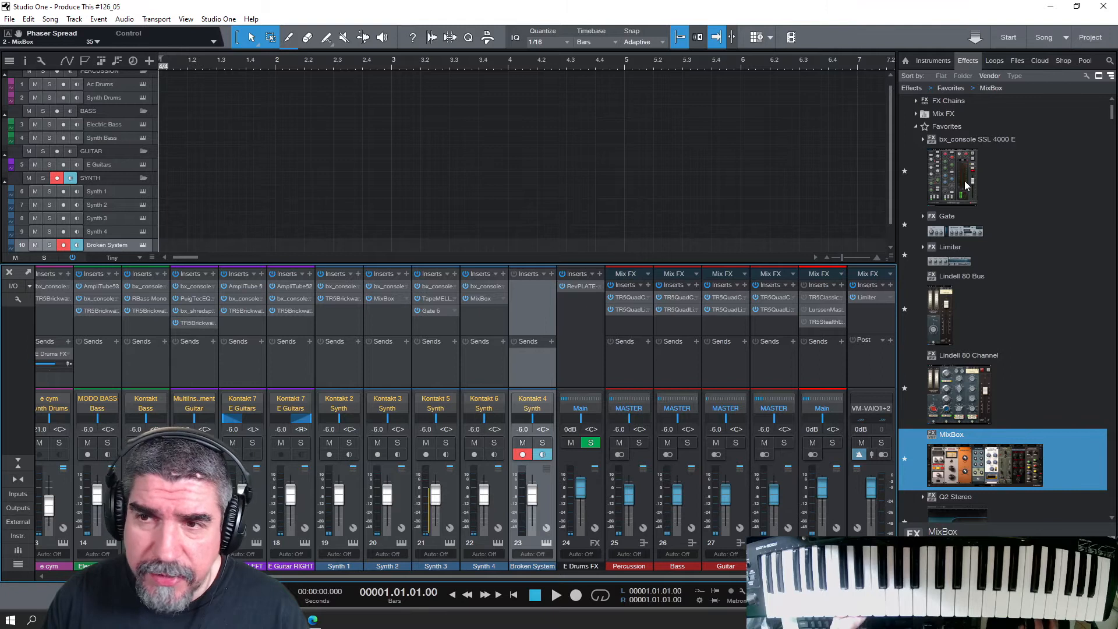
left_click_drag(961, 184, 533, 285)
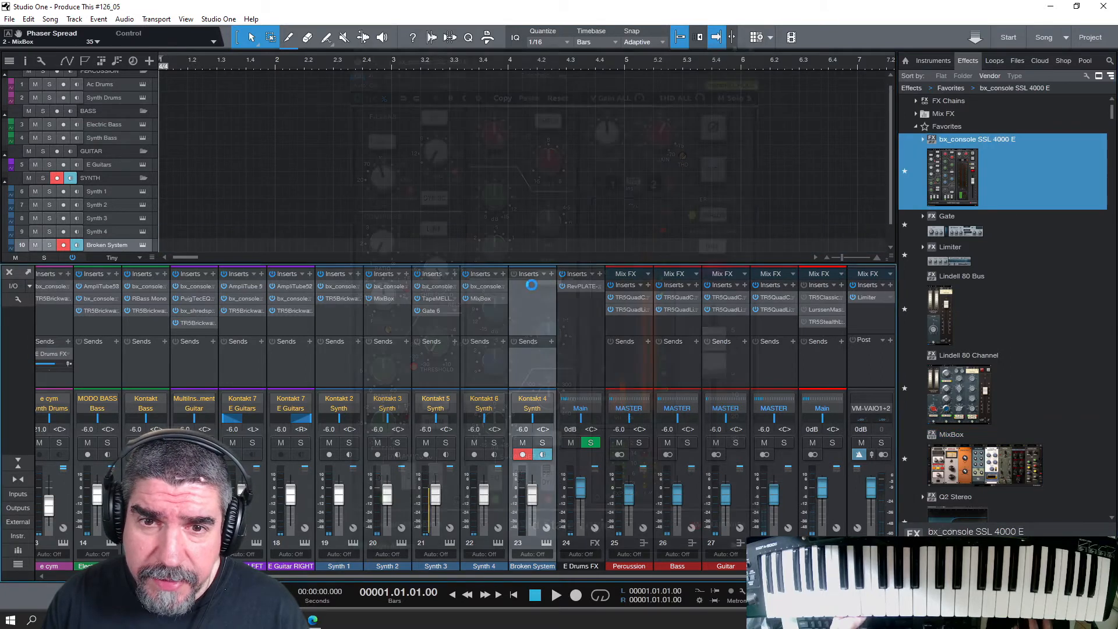
mouse_move(556, 243)
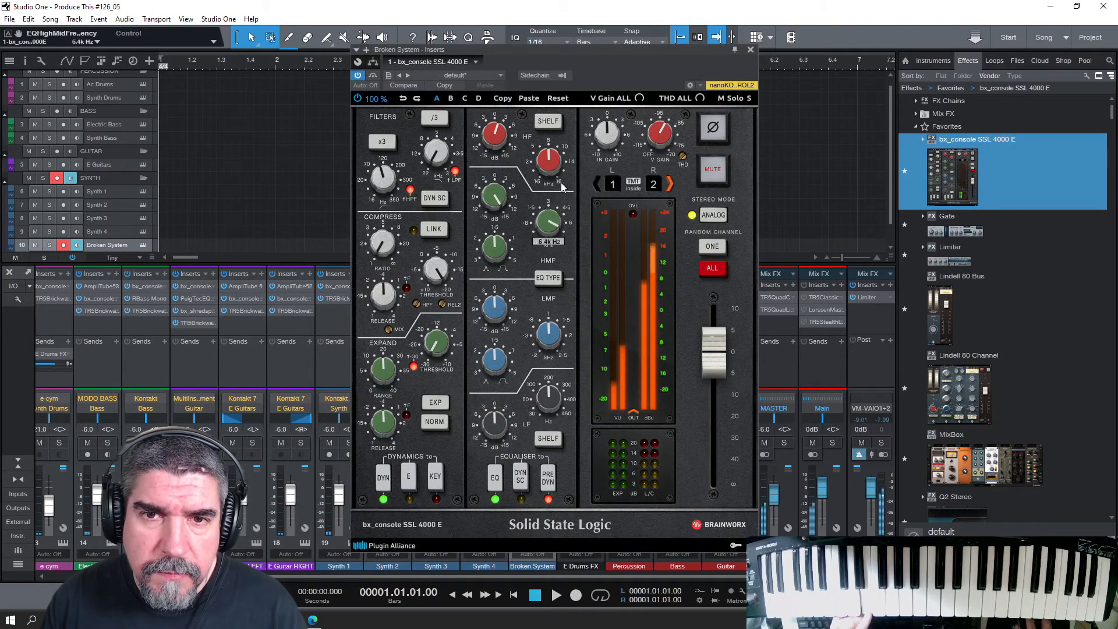
left_click_drag(495, 200, 496, 230)
left_click_drag(495, 309, 496, 267)
left_click_drag(550, 336, 498, 339)
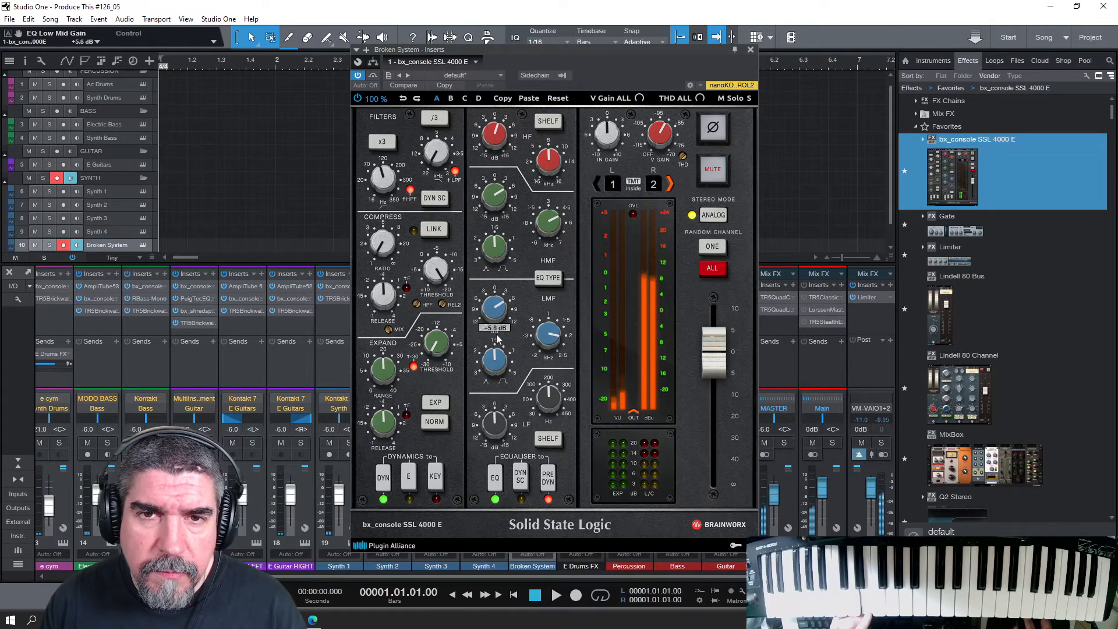
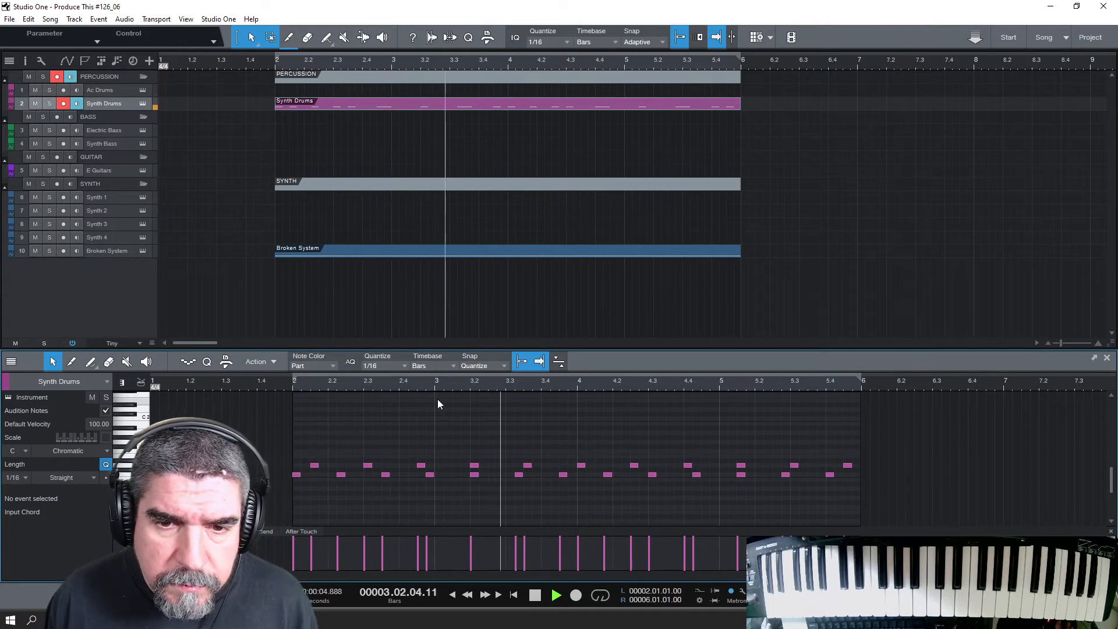
Step: Stop playback and delete the C1 notes at beat 2 of bars 3 and 5 in the Synth Drums part
key("space")
left_click(474, 475)
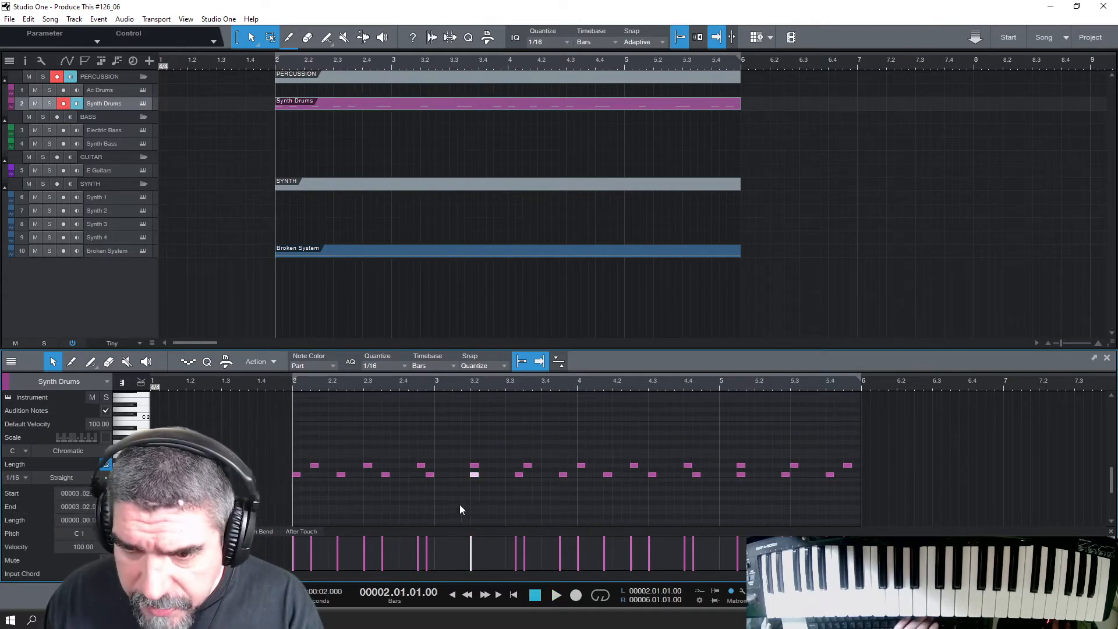
left_click(740, 475, "shift")
key("Delete")
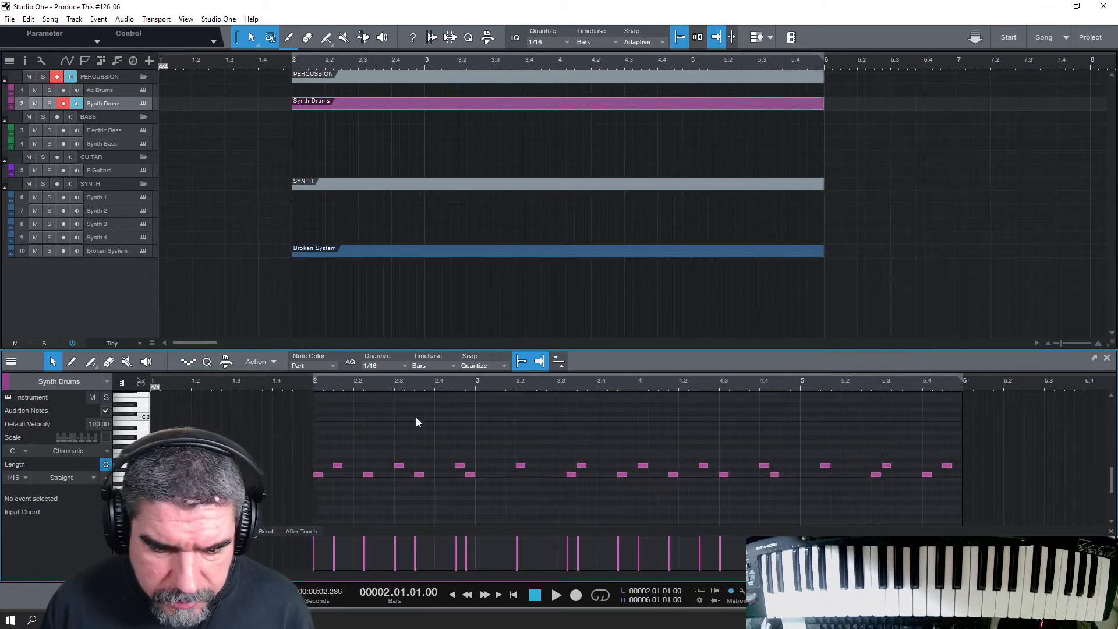
Step: Add F#1 notes on the last sixteenth of successive beats in the Synth Drums part and play the pattern
double_click(470, 448)
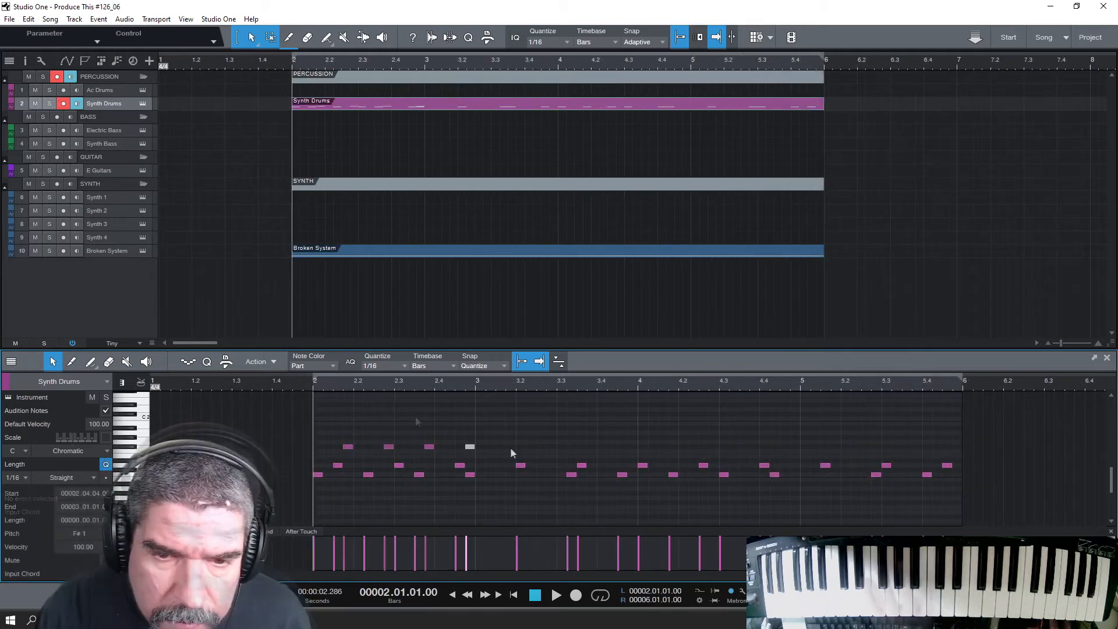
double_click(510, 447)
double_click(551, 448)
key("space")
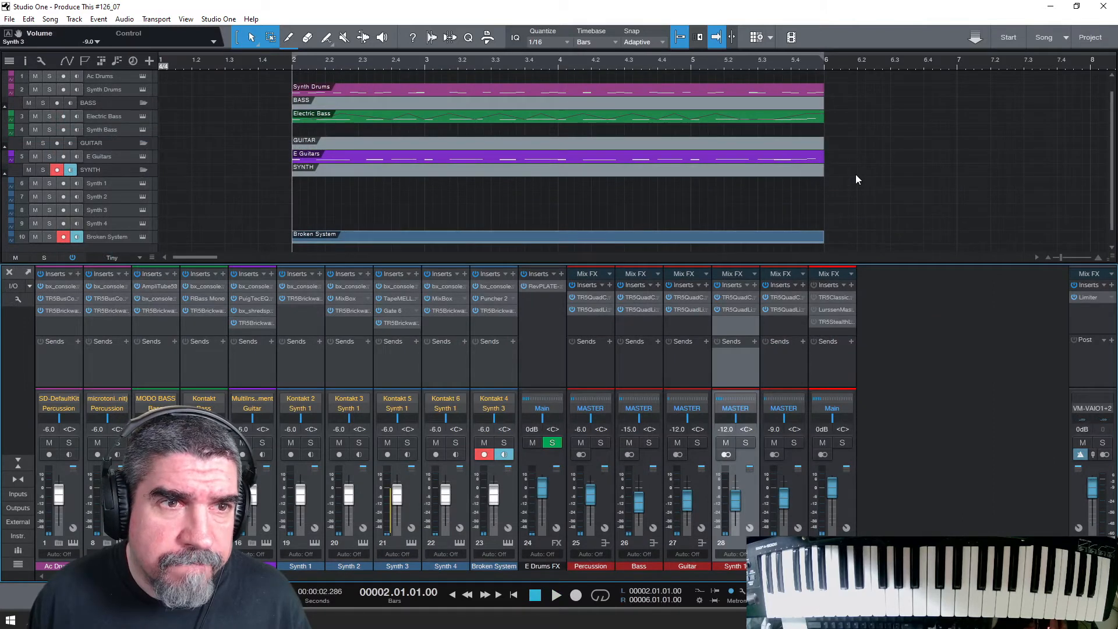
Step: Create an Ac Drums part over bars 2 to 5, program a sixteenth-note drum pattern in it, and audition it
double_click(315, 75)
double_click(332, 75)
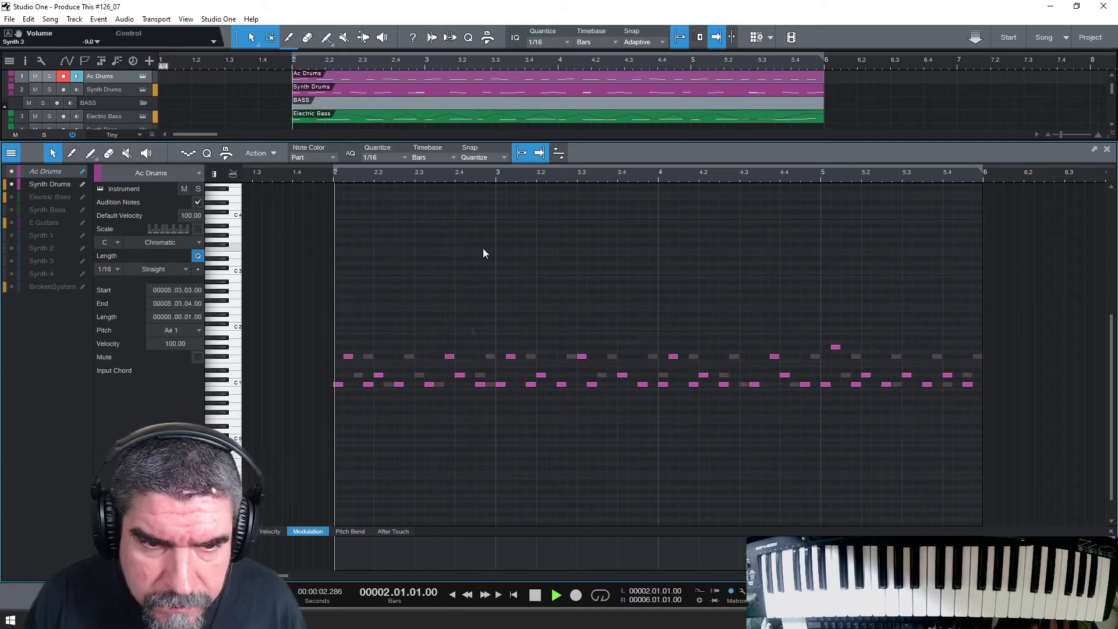
key("space")
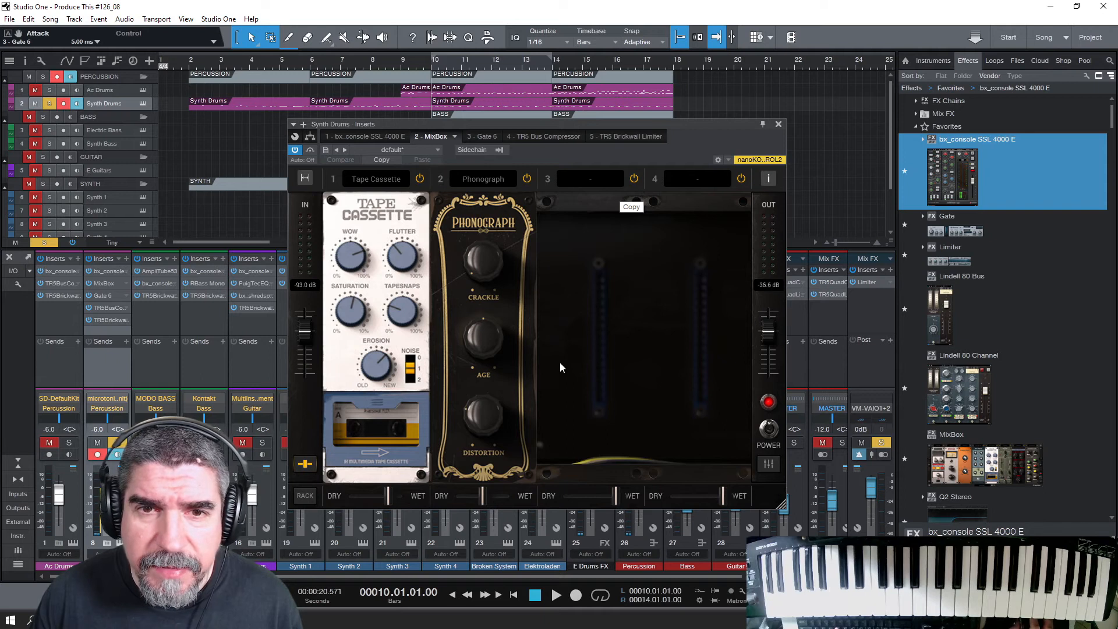
Step: Play back the soloed Synth Drums with MixBox, the Synth 2 melody, and the soloed Elektroladen part
key("space")
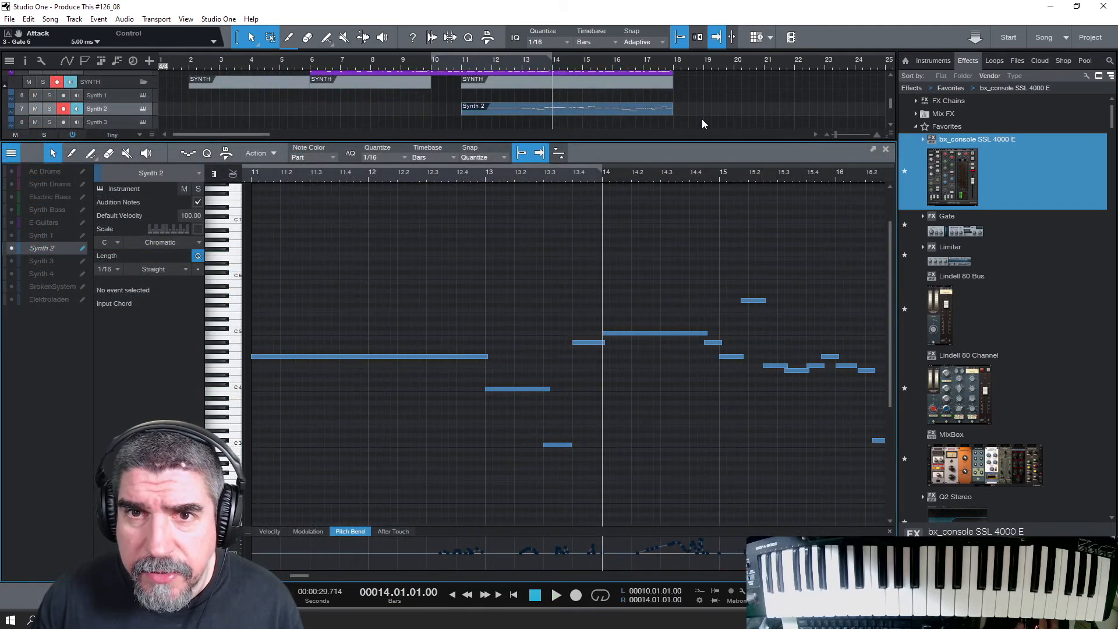
key("space")
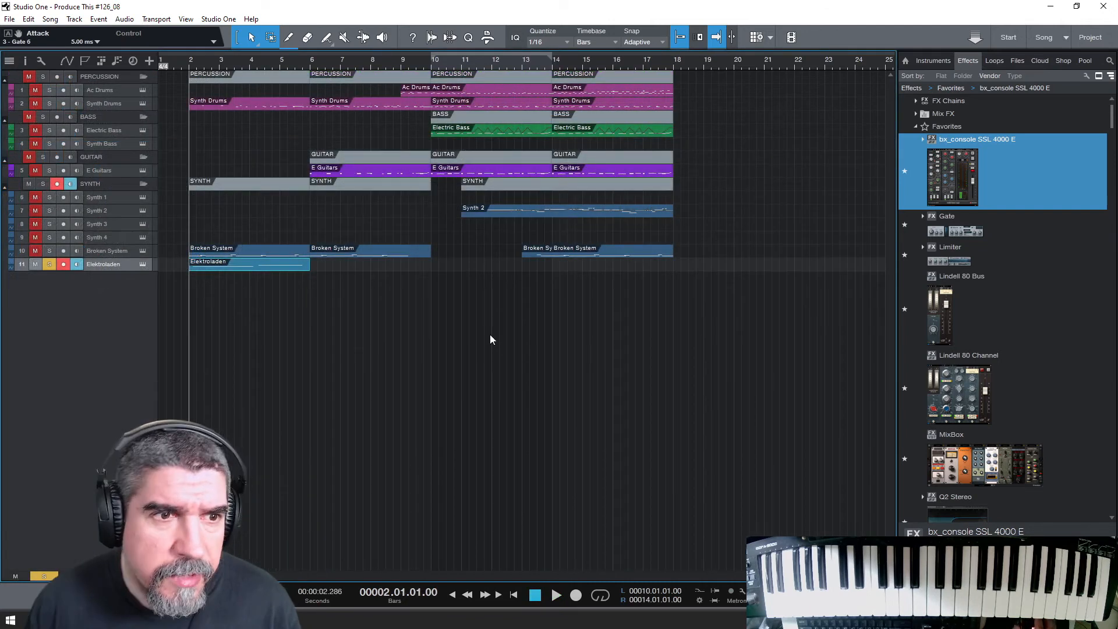
key("space")
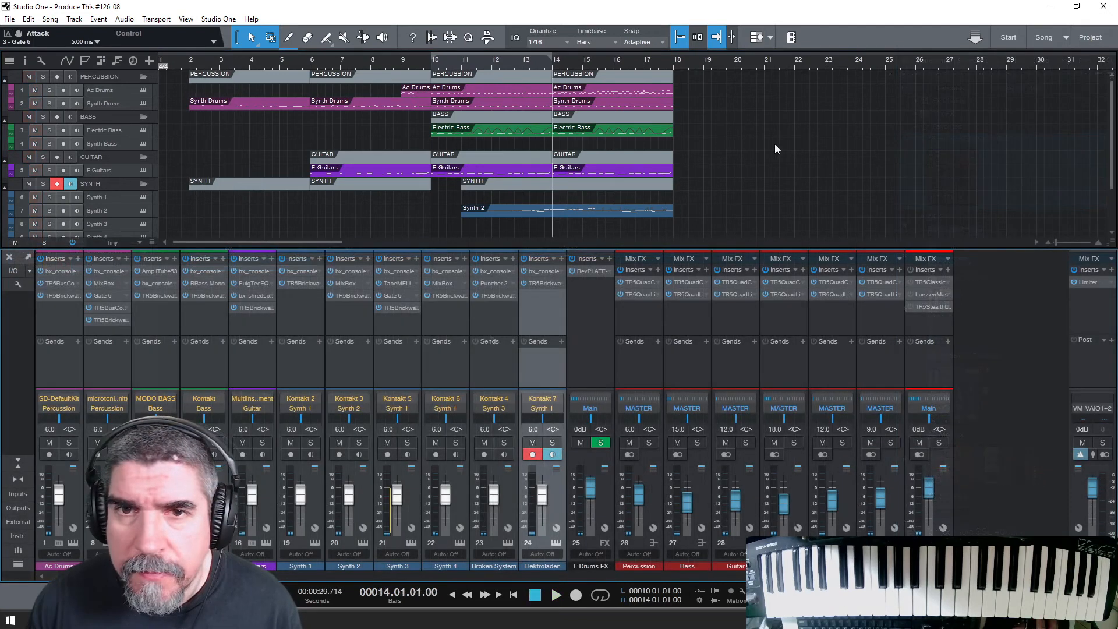
Step: Repeat the drum parts from bar 18 and record a Synth 3 part over bars 18 to 21
left_click(627, 90)
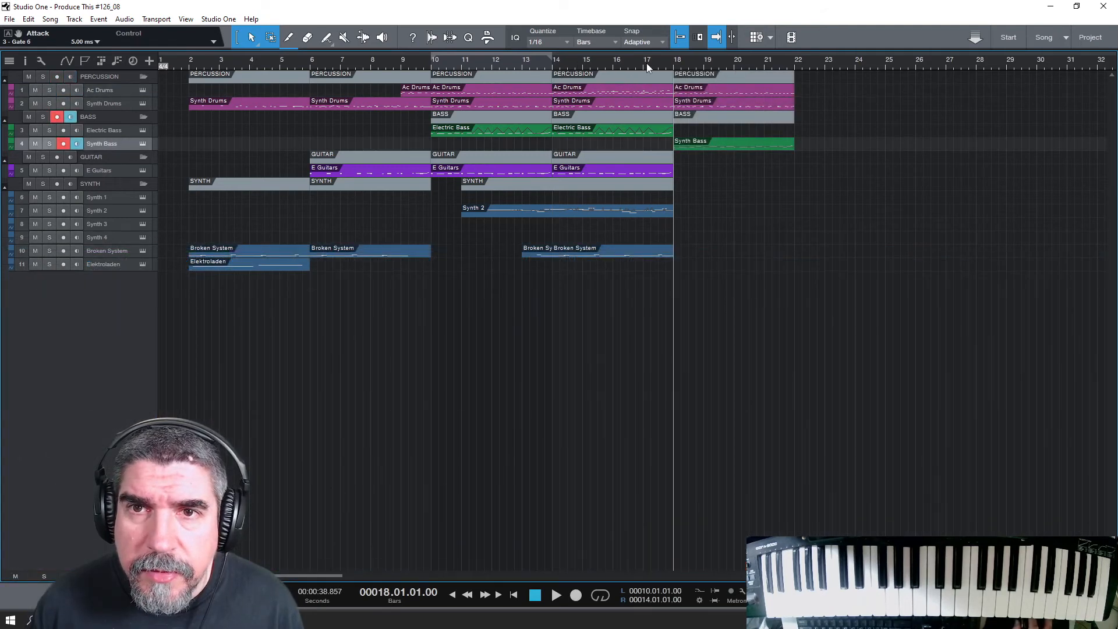
left_click(646, 61)
key("space")
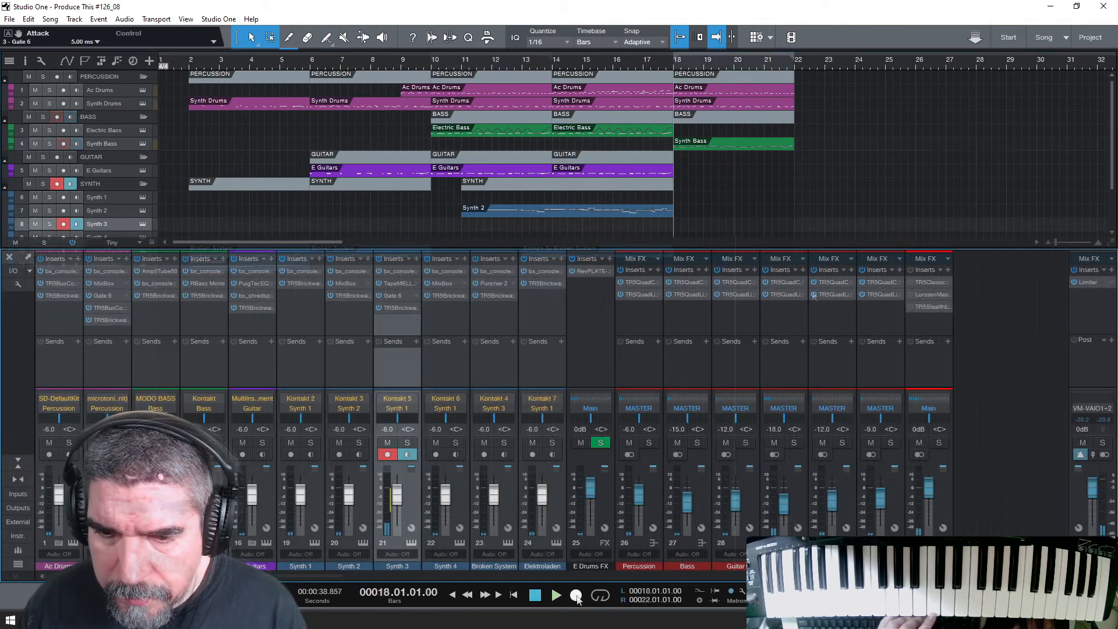
left_click(576, 595)
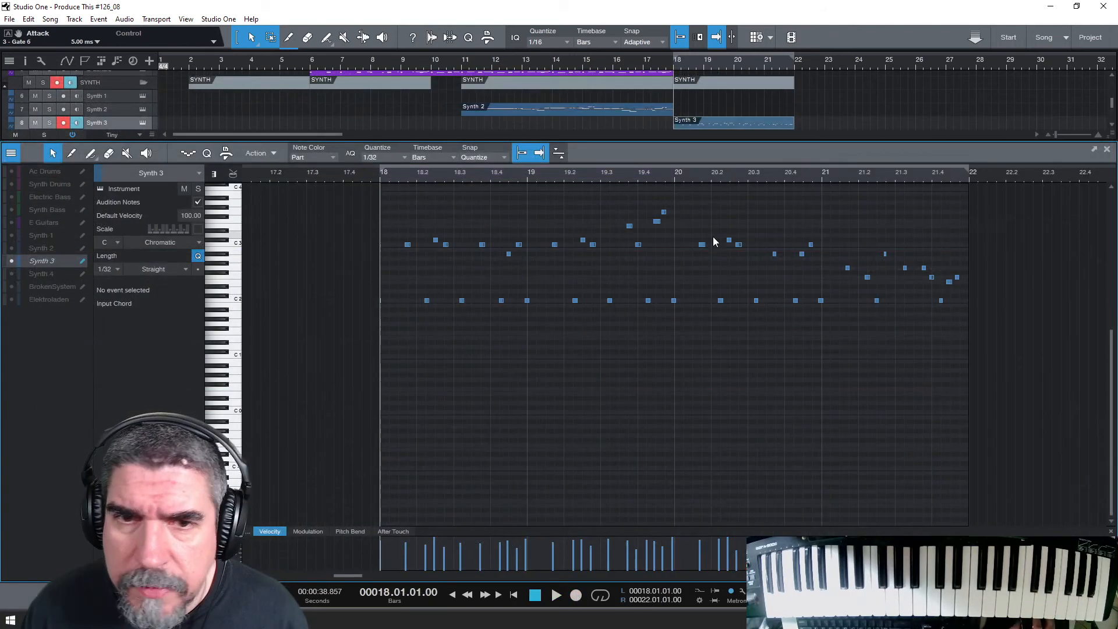
Step: Record a Synth 1 part starting at bar 18
scroll(742, 360, "up", 1)
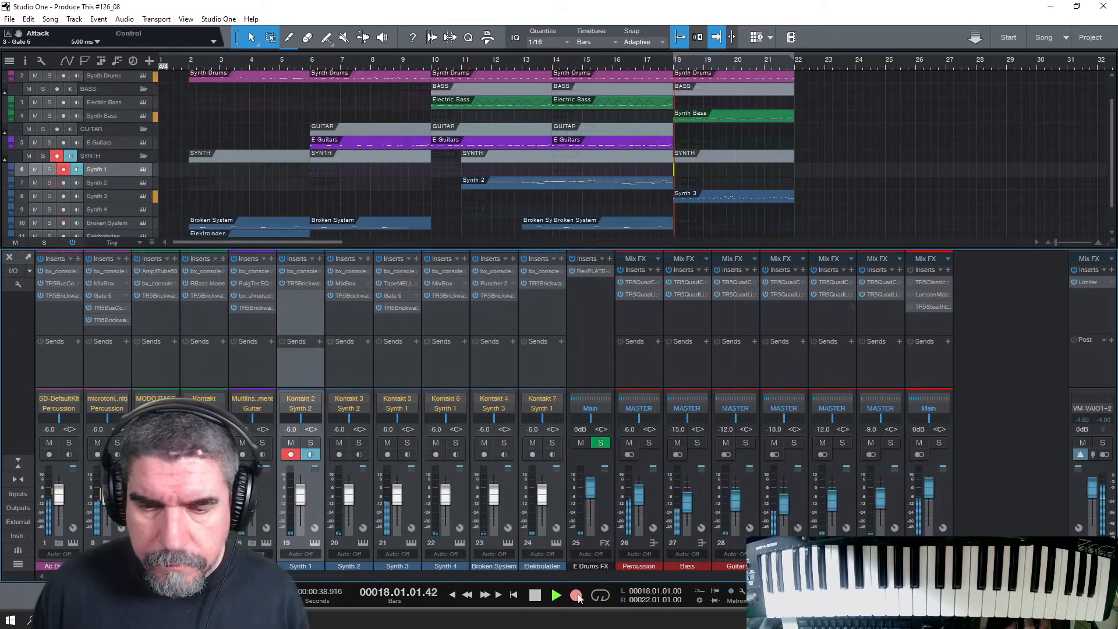
left_click(576, 594)
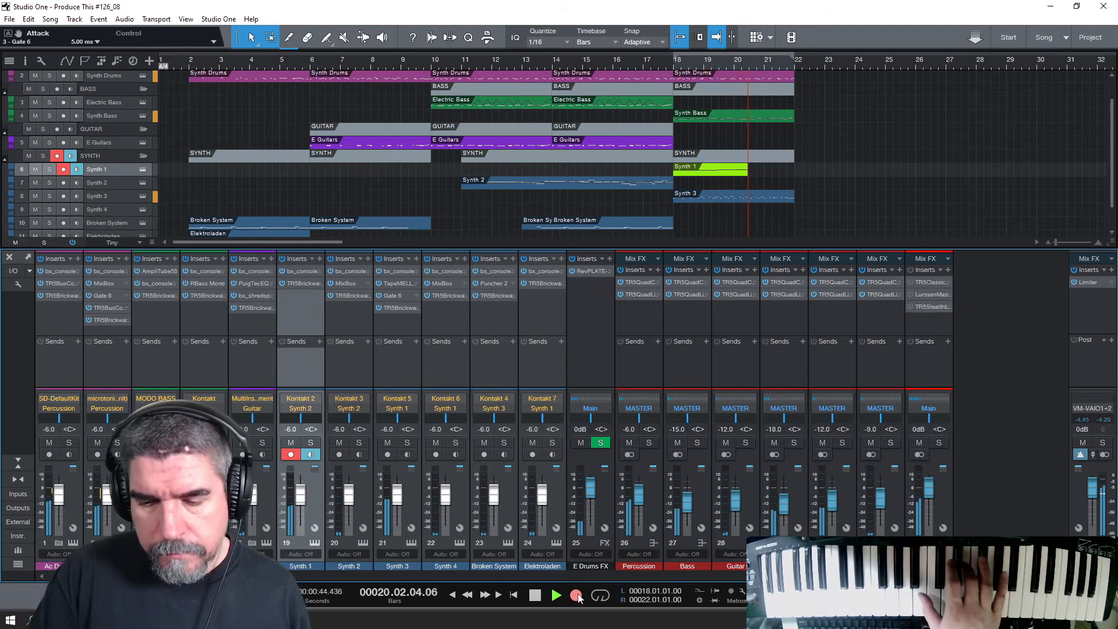
left_click(577, 595)
key("F2")
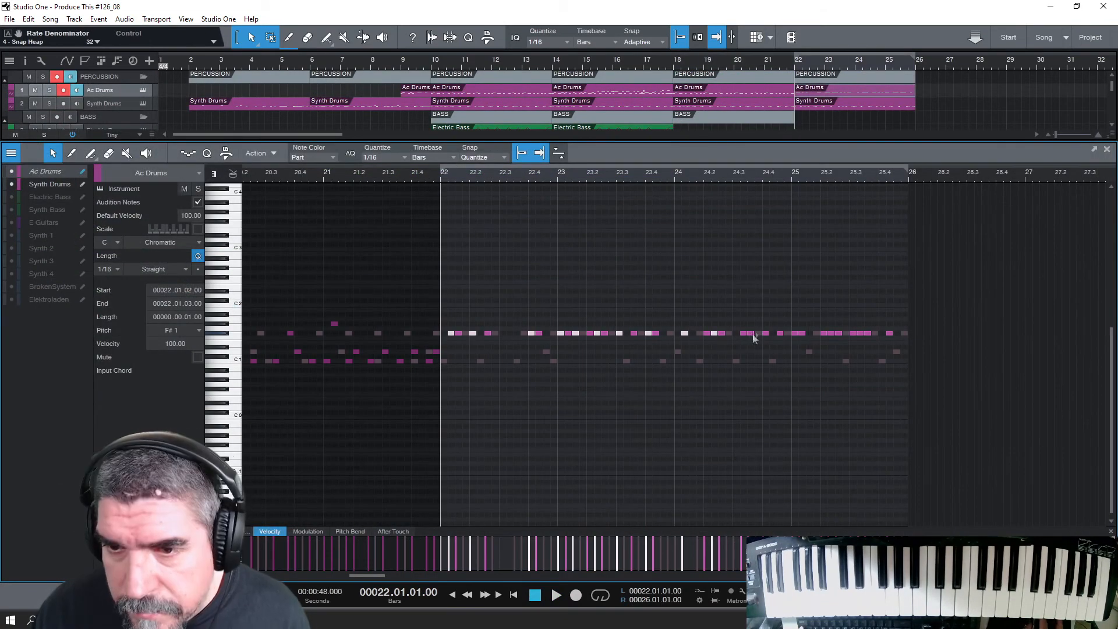
Step: Set the velocity of alternate F#1 notes in the Ac Drums part over bars 22 to 25 to 50 and play back the drums
left_click(752, 333, "shift")
left_click(780, 333, "shift")
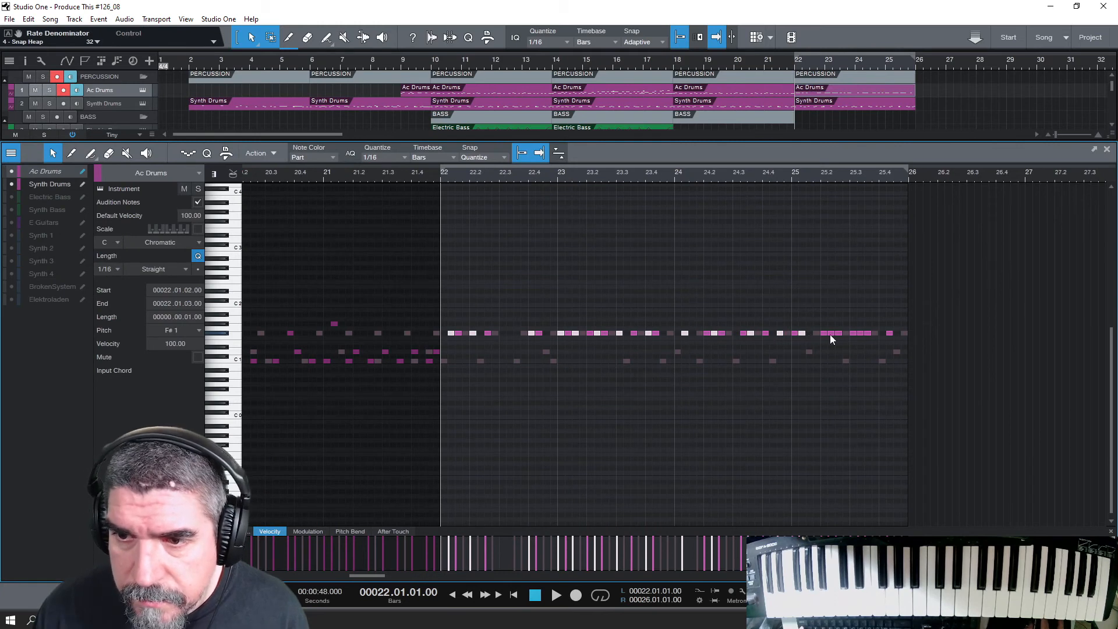
type("50")
key("Return")
key("space")
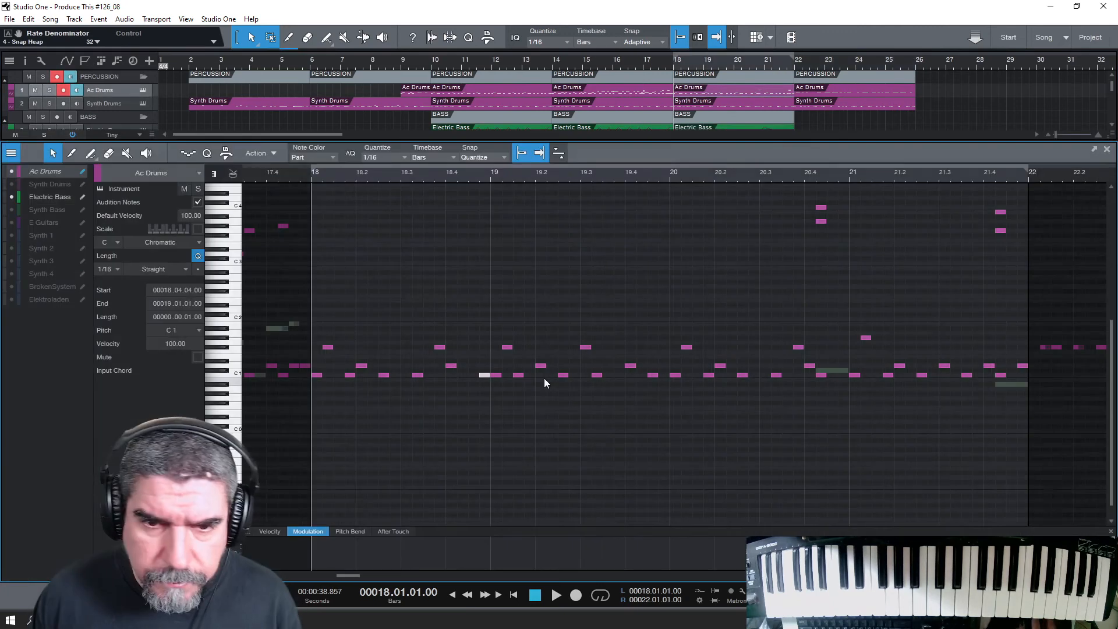
key("space")
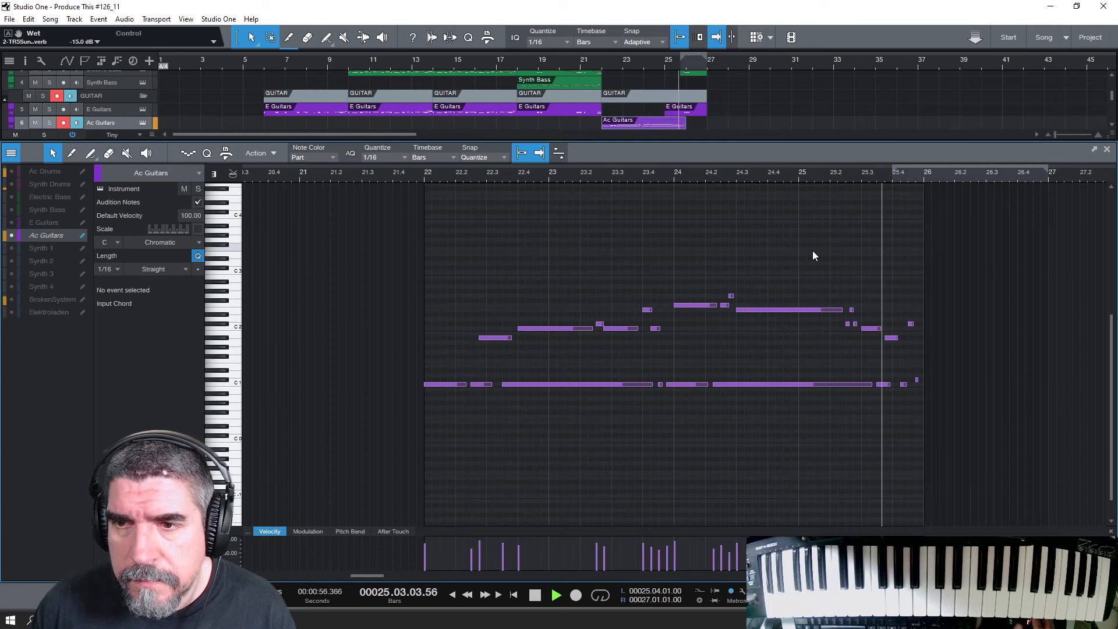
Step: Record the Ac Guitars part from bar 29 and play back the E Guitars part over bars 27 to 30
key("F3")
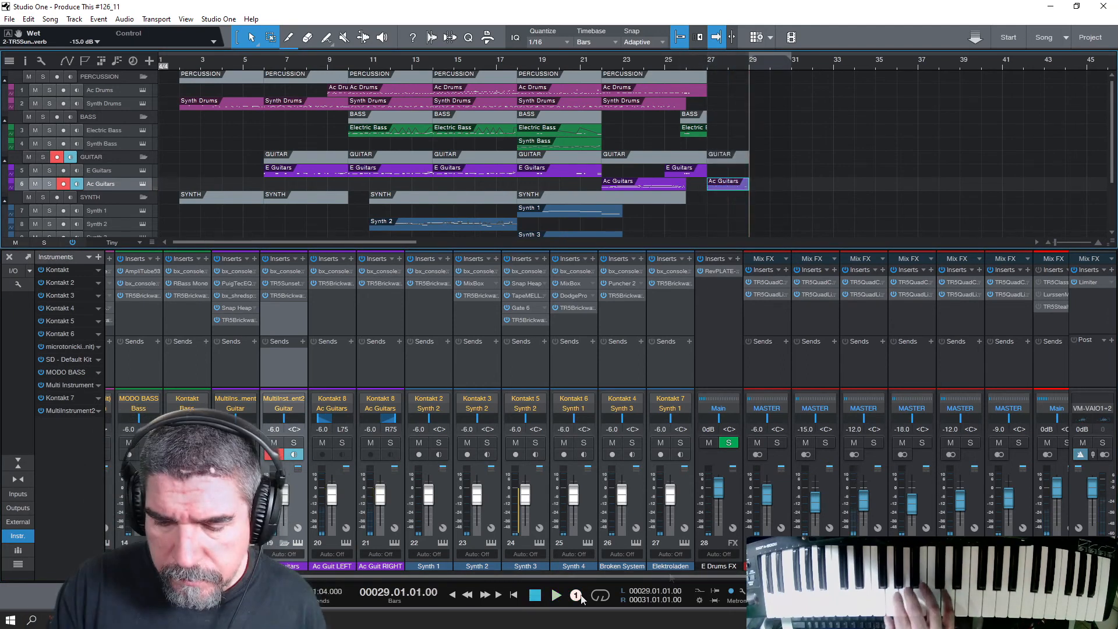
left_click(580, 595)
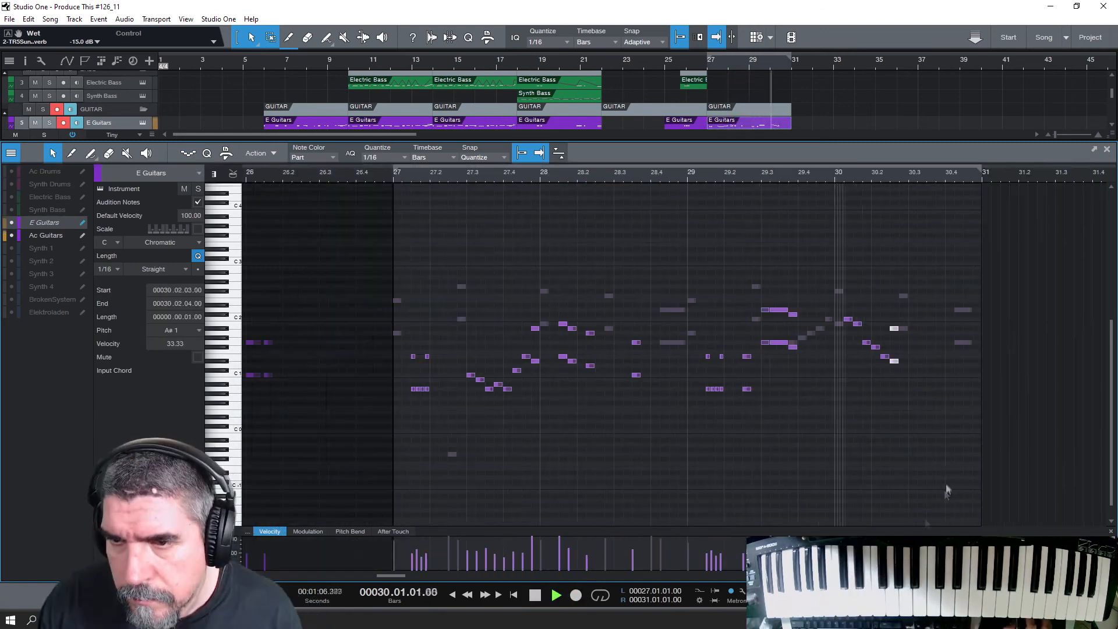
left_click(667, 396)
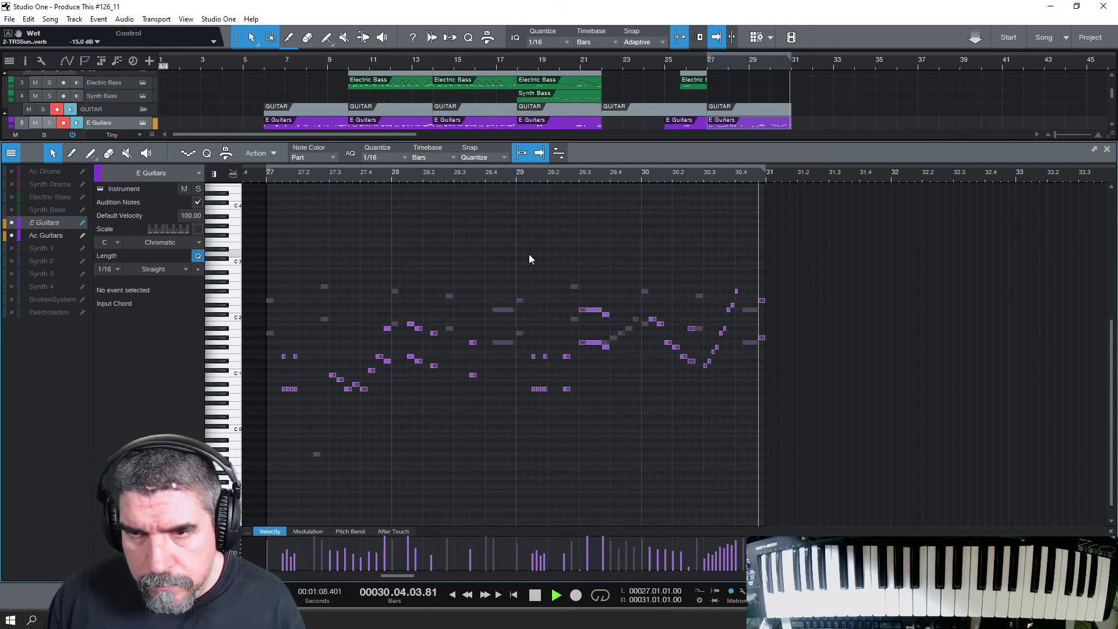
key("space")
key("F2")
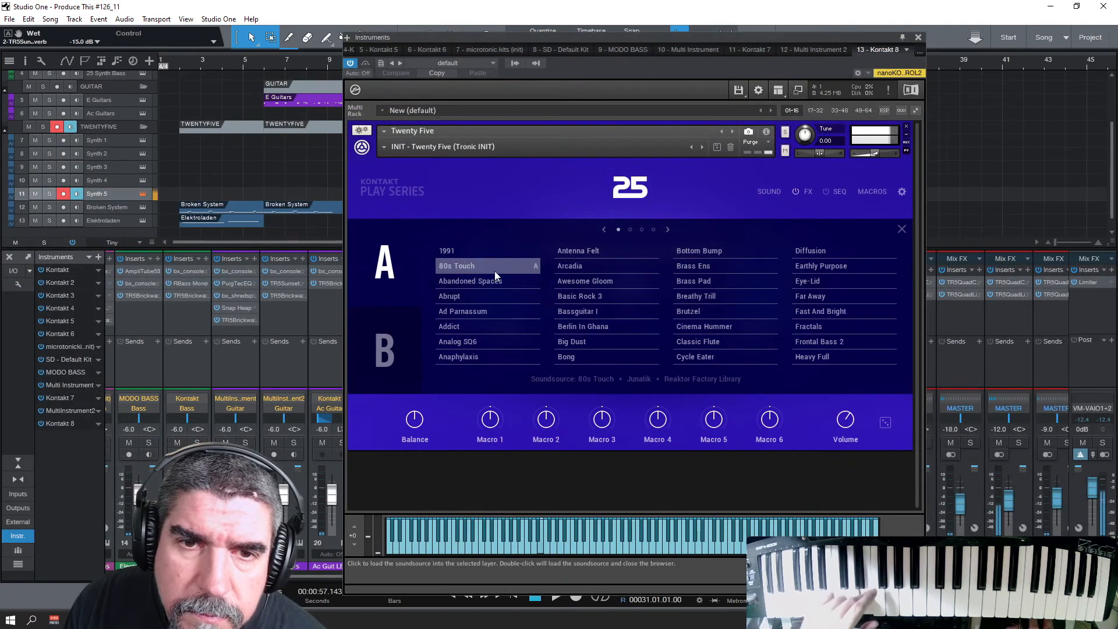
Step: Audition Abrupt and May Day, and load Morphic Resonance into layer A of Synth 5's Twenty Five instrument
left_click(498, 297)
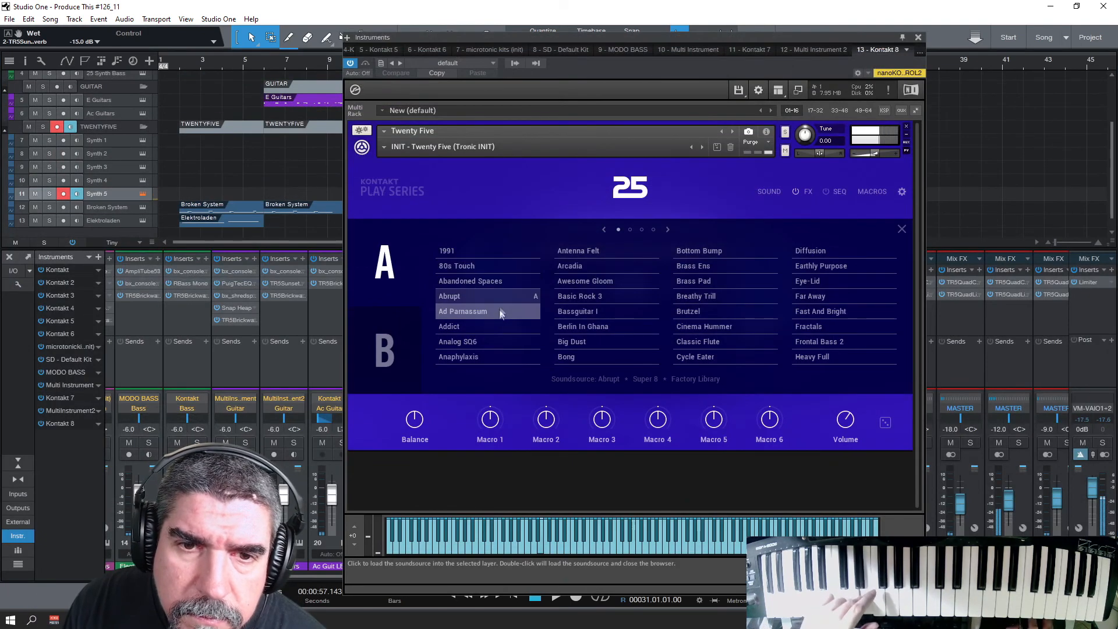
scroll(499, 325, "down", 2)
left_click(576, 250)
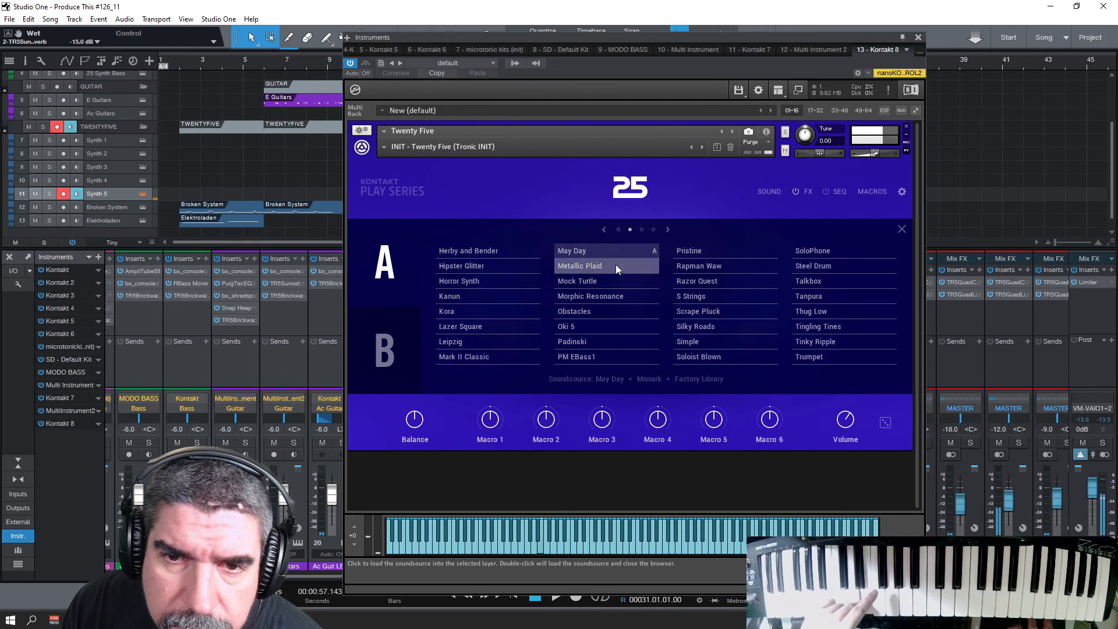
double_click(617, 294)
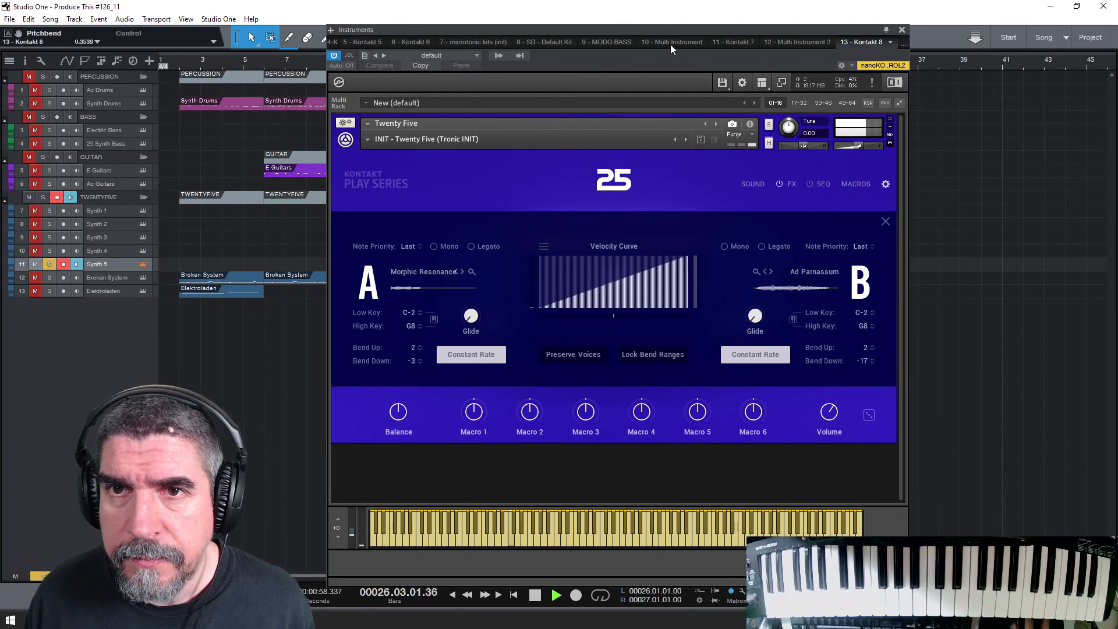
left_click_drag(661, 30, 633, 17)
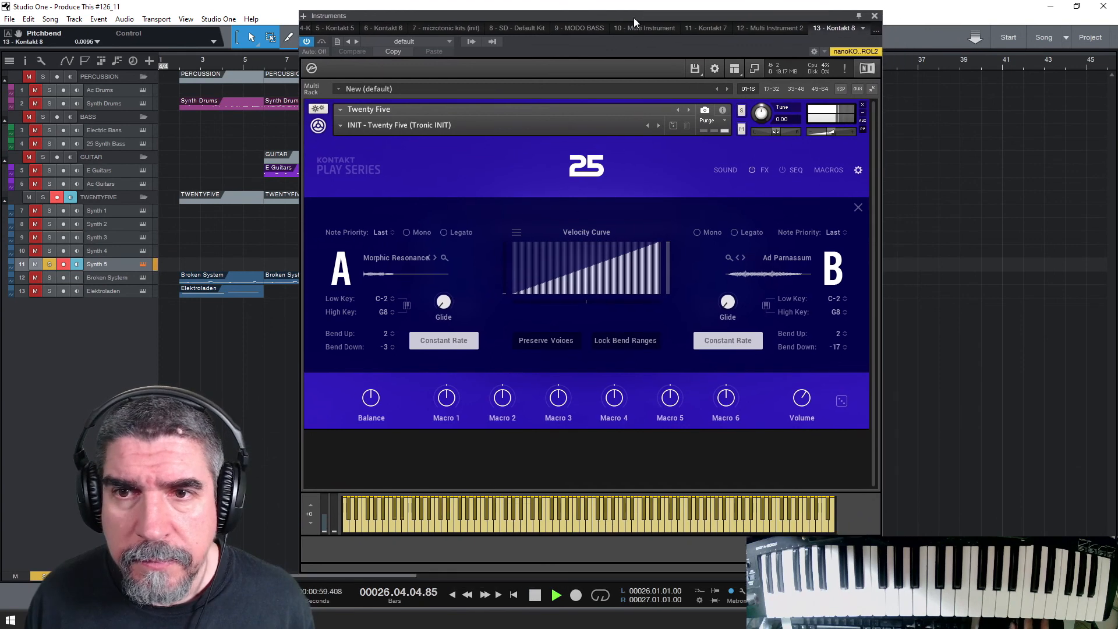